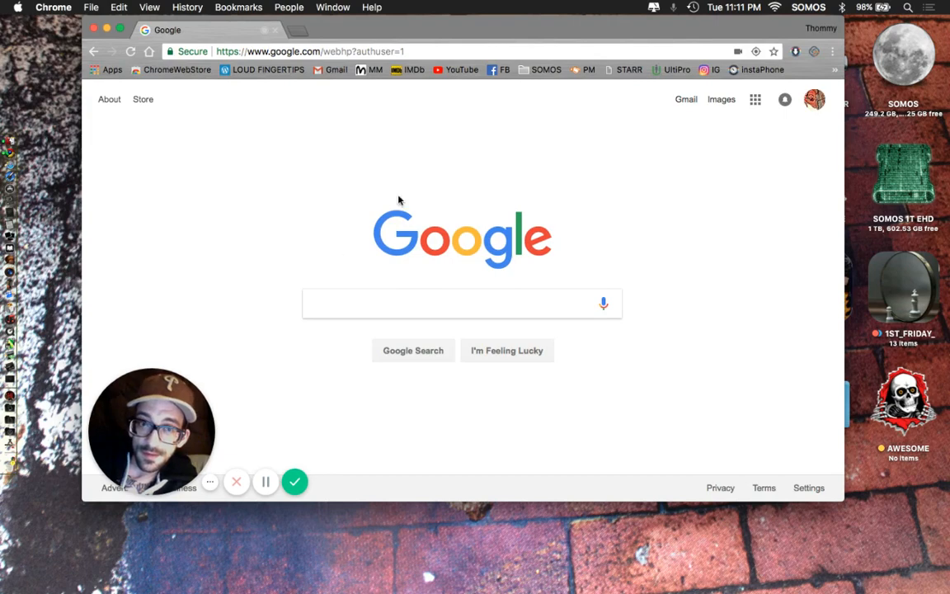
Step: Minimize the Chrome window, launch Image2icon and move its window to the upper-left corner of the desktop
click(106, 29)
click(106, 30)
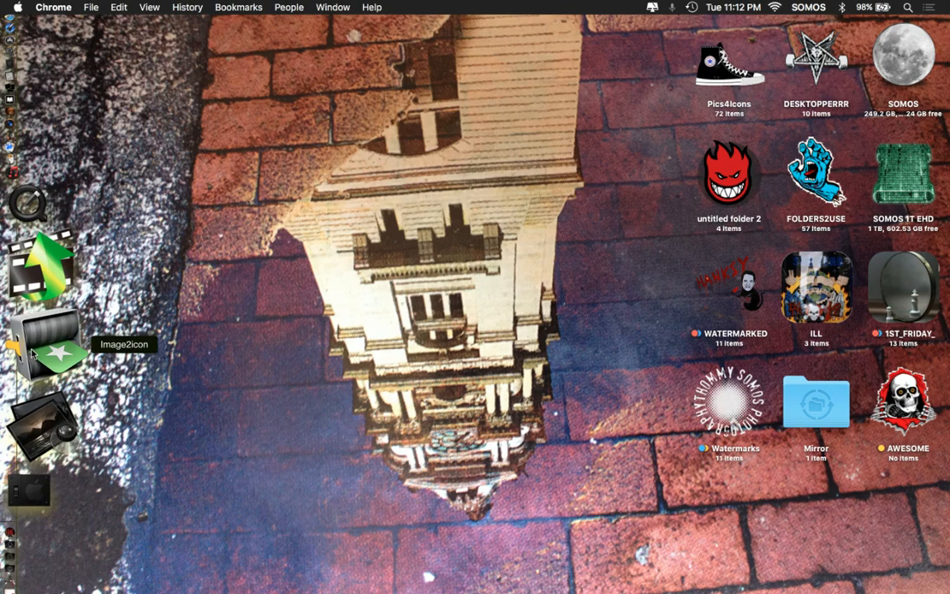
click(30, 353)
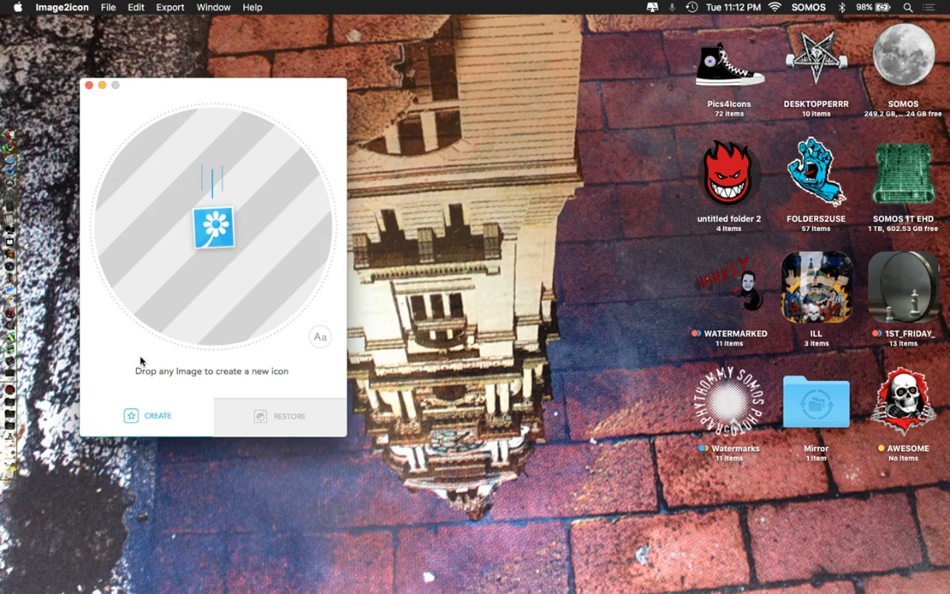
drag(157, 85, 132, 37)
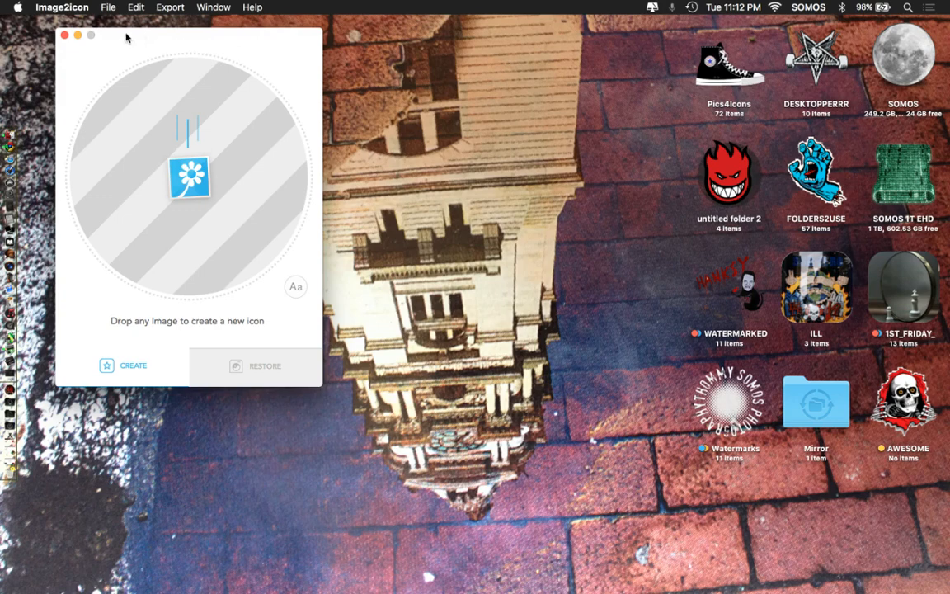
drag(126, 38, 125, 34)
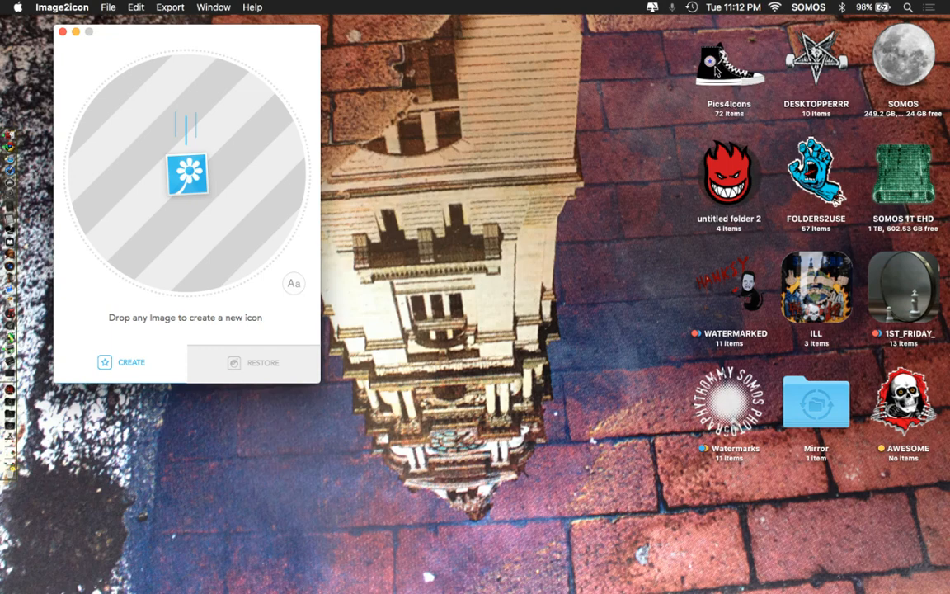
Step: Load 61ptvC39RJL.jpg from the desktop's Pics4Icons folder into Image2icon and remove the image's background
click(717, 71)
double_click(716, 71)
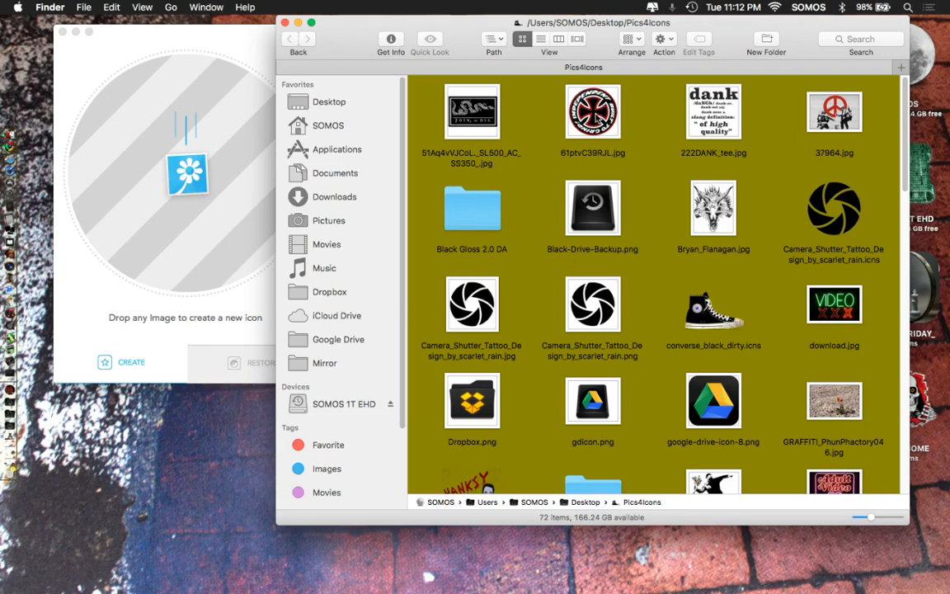
drag(593, 115, 220, 144)
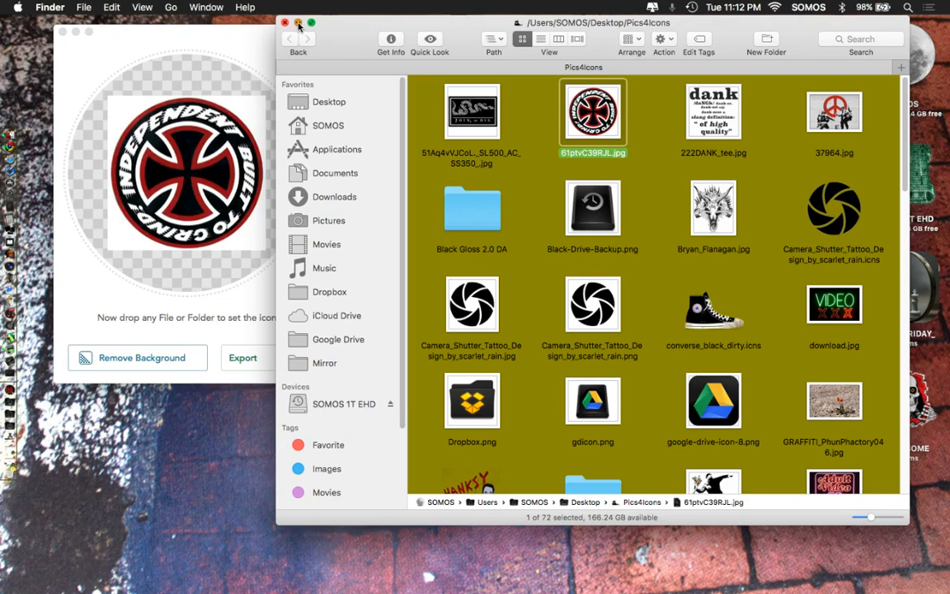
click(299, 25)
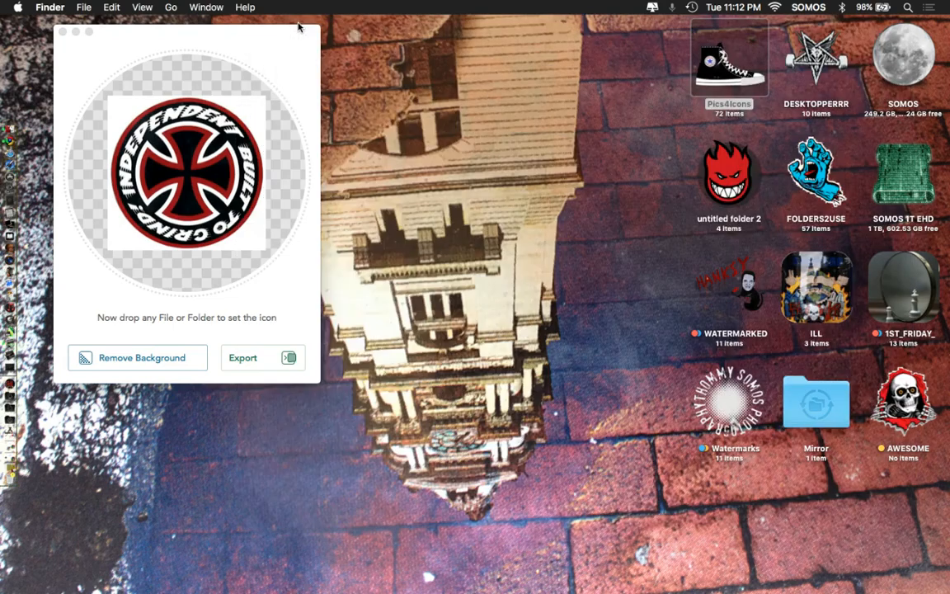
click(140, 358)
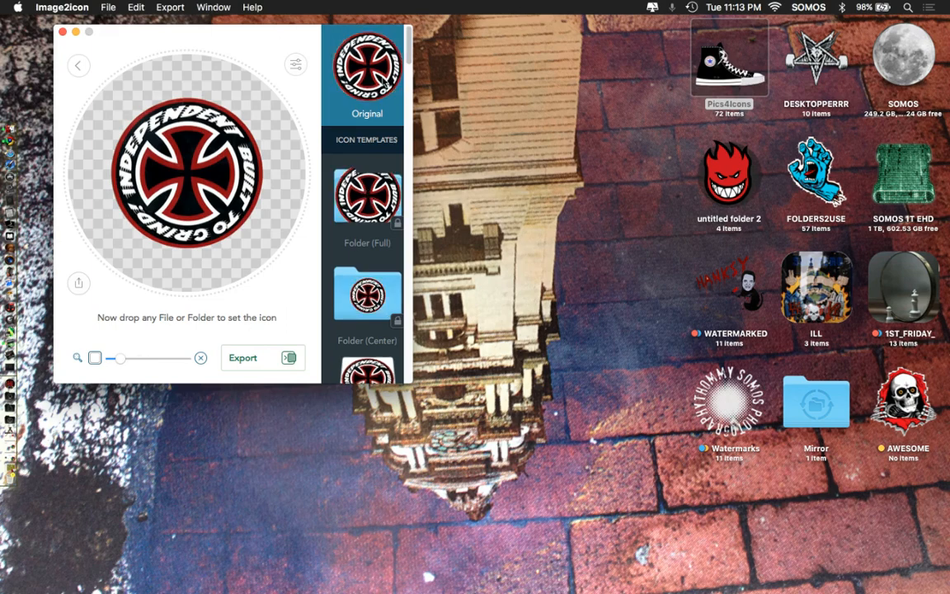
Step: Create a new untitled folder on the desktop and apply the Independent logo icon from Image2icon to it
click(601, 339)
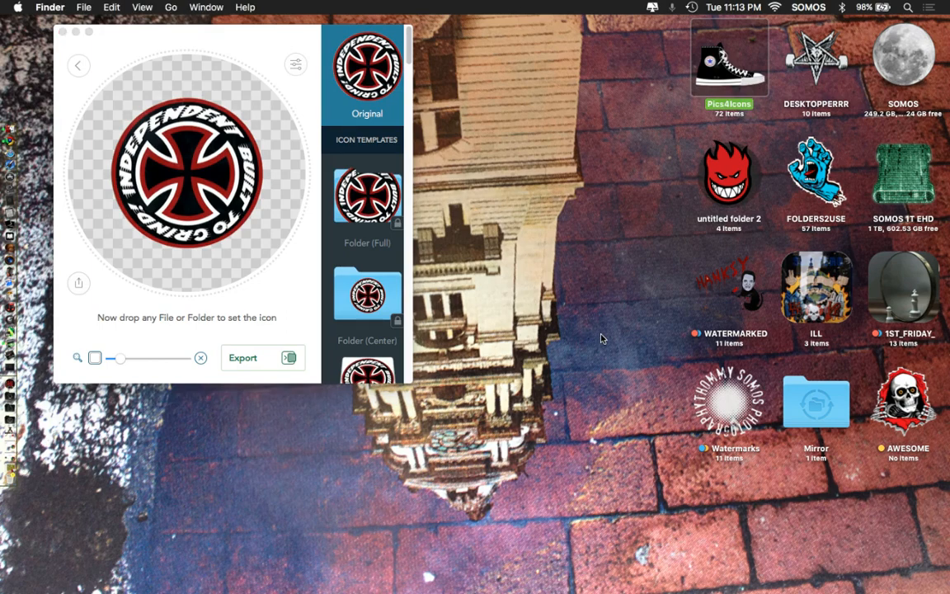
right_click(601, 338)
click(617, 339)
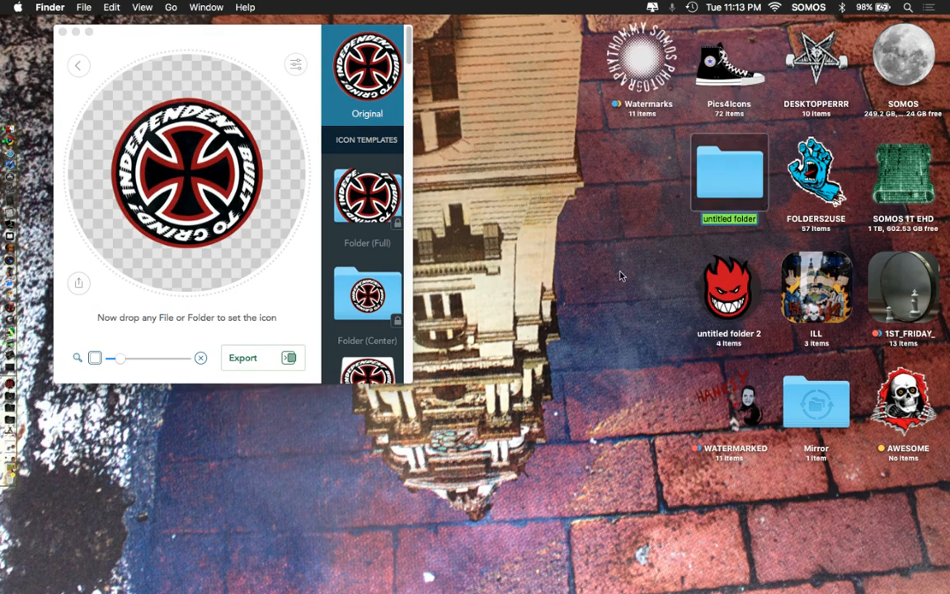
click(642, 199)
click(738, 172)
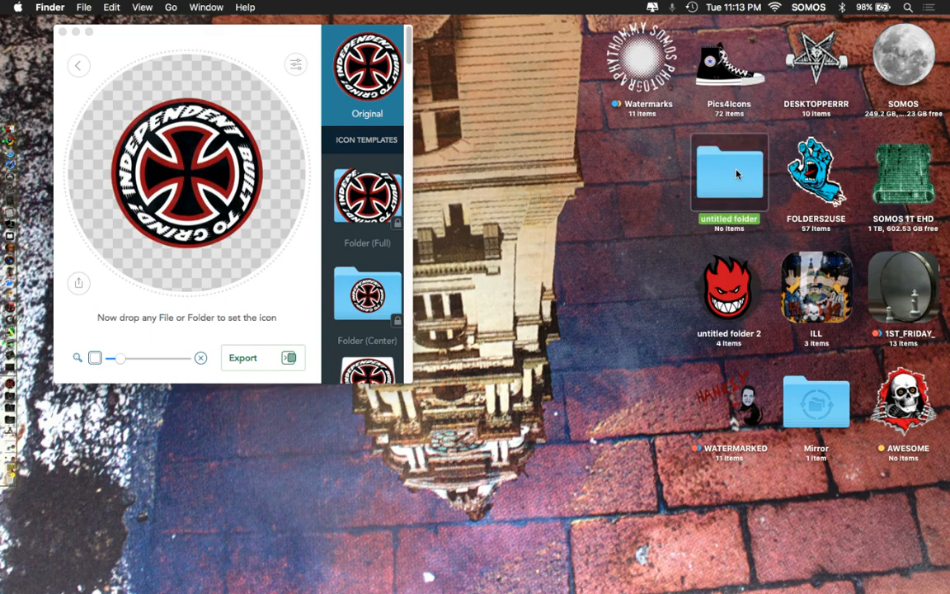
drag(737, 173, 202, 182)
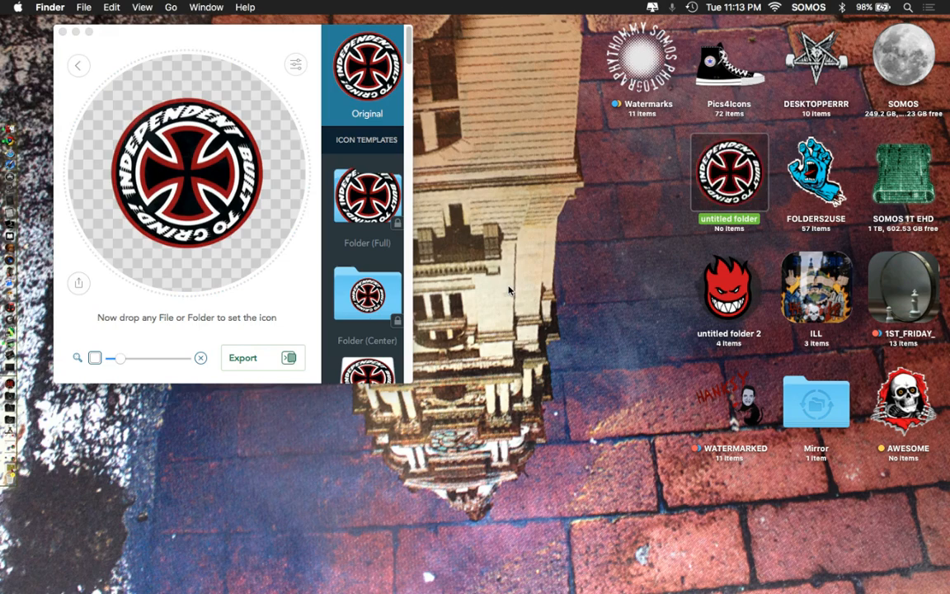
click(617, 294)
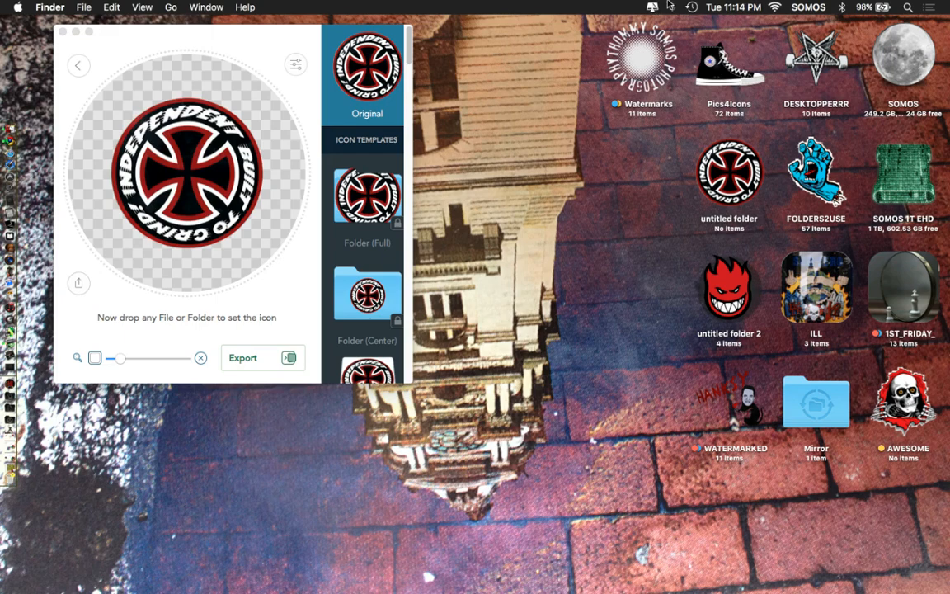
Step: Free up the Mac's memory with the CleanMyMac 3 monitor
click(652, 8)
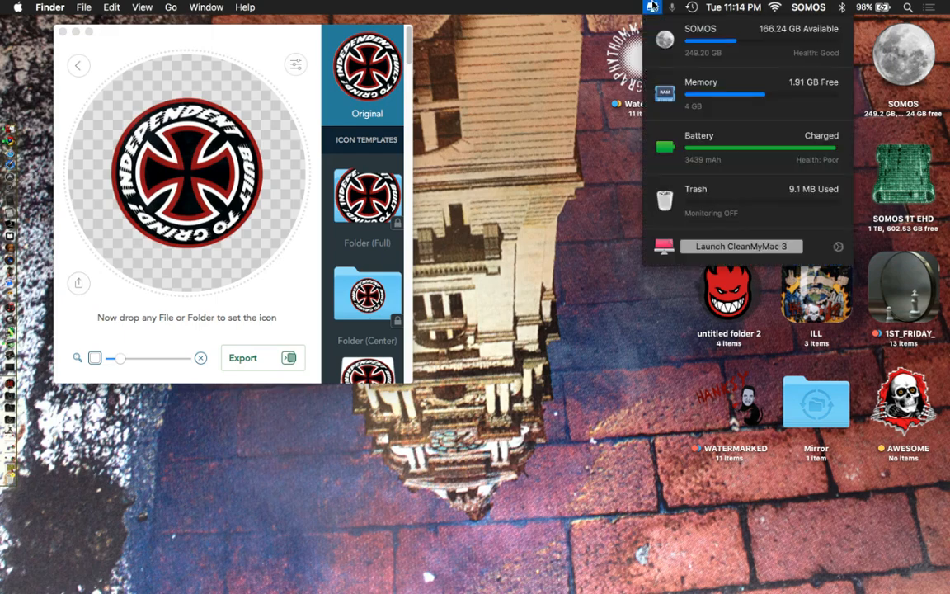
click(697, 86)
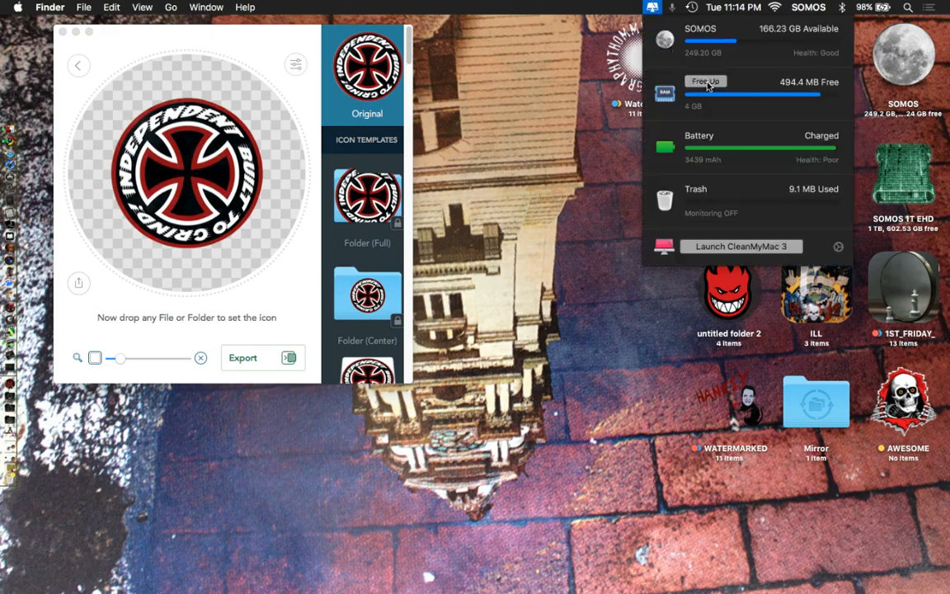
click(532, 167)
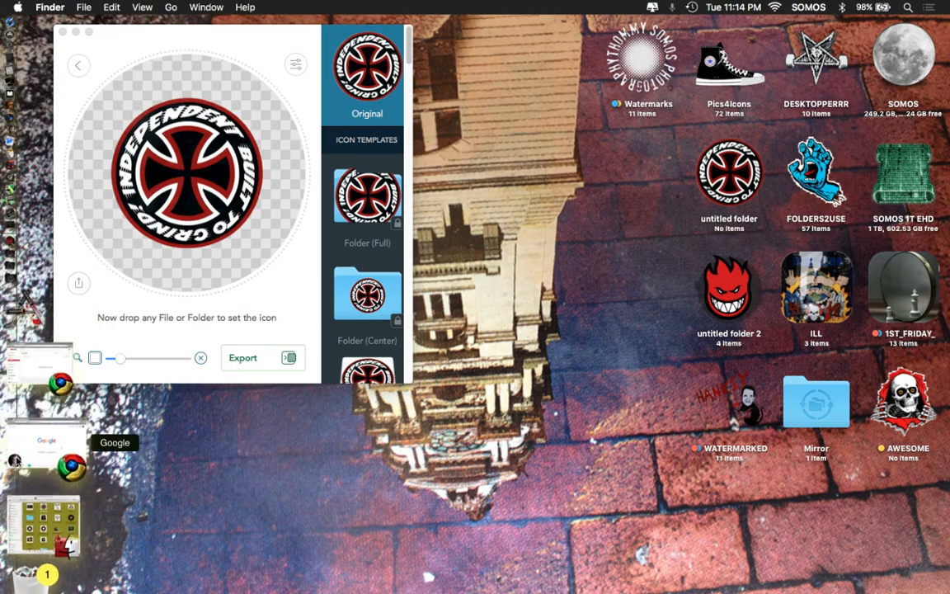
Step: Restore the minimized Google window in Chrome and open the desktop's AWESOME folder in Finder
click(18, 462)
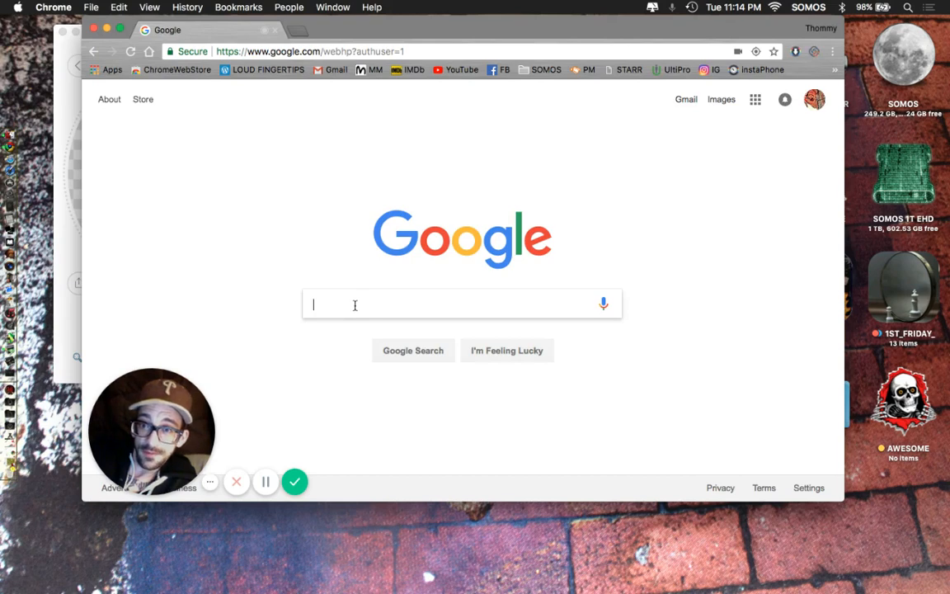
click(894, 412)
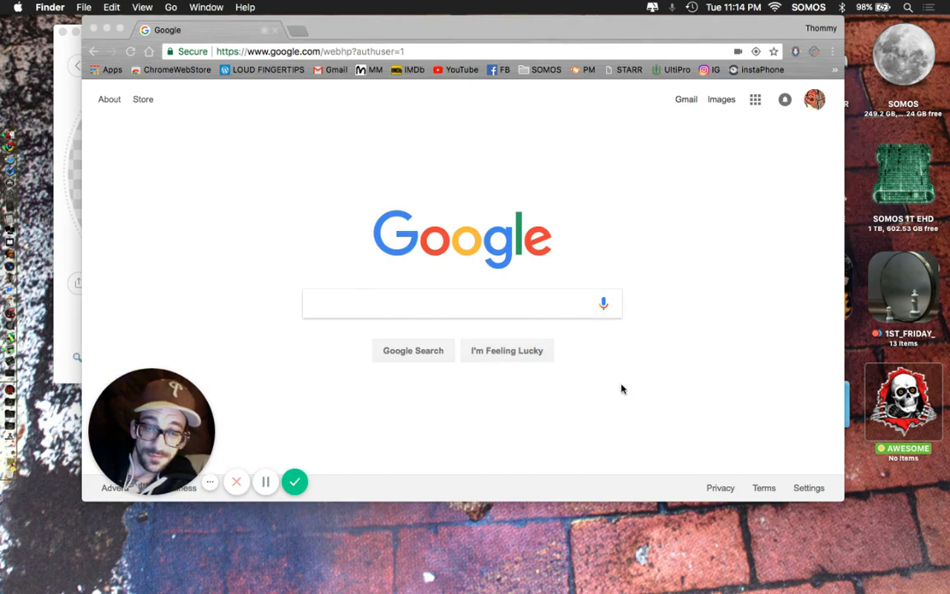
key(super+o)
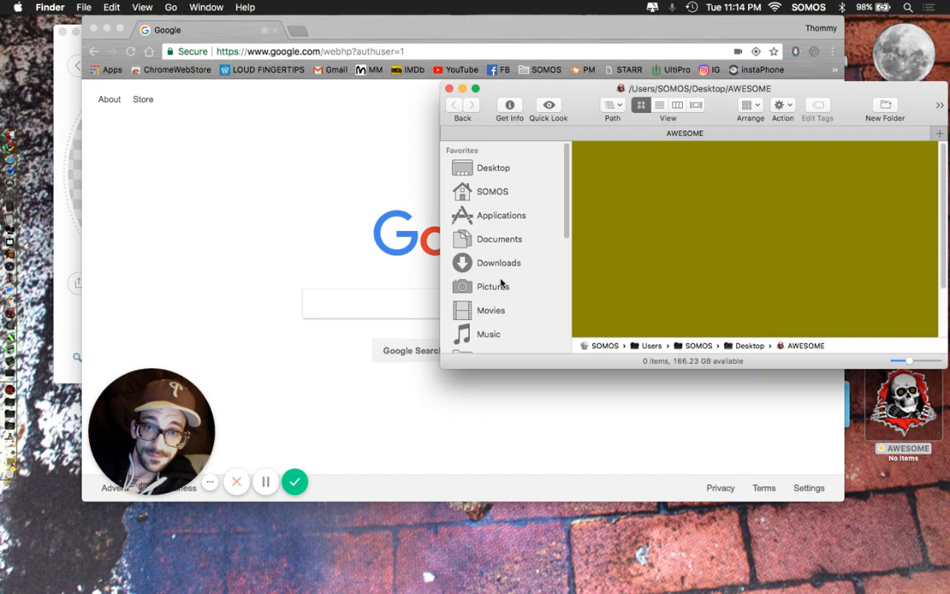
Step: Open the Applications folder and look through its default and customized app icons
click(482, 218)
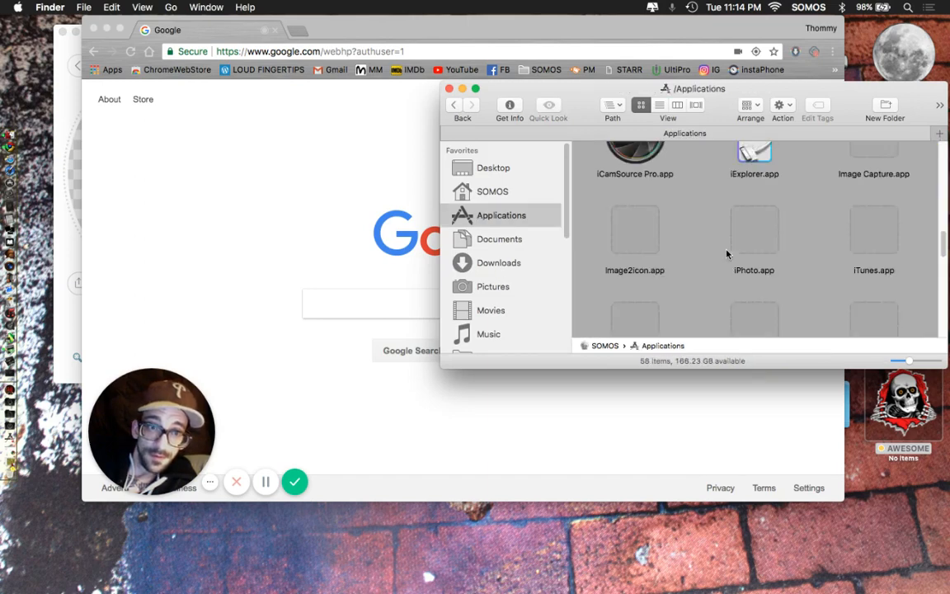
scroll(708, 262, down, 10)
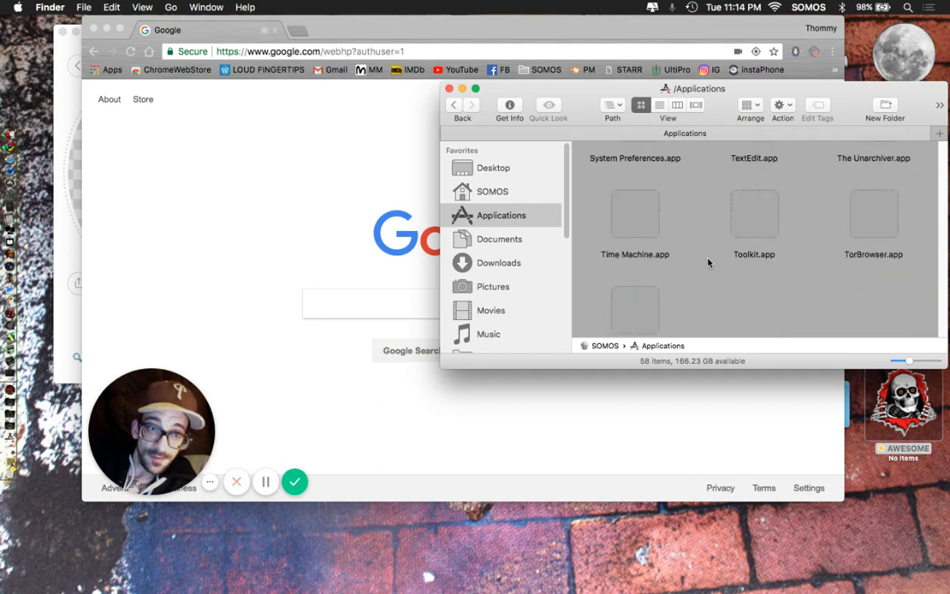
scroll(708, 263, up, 3)
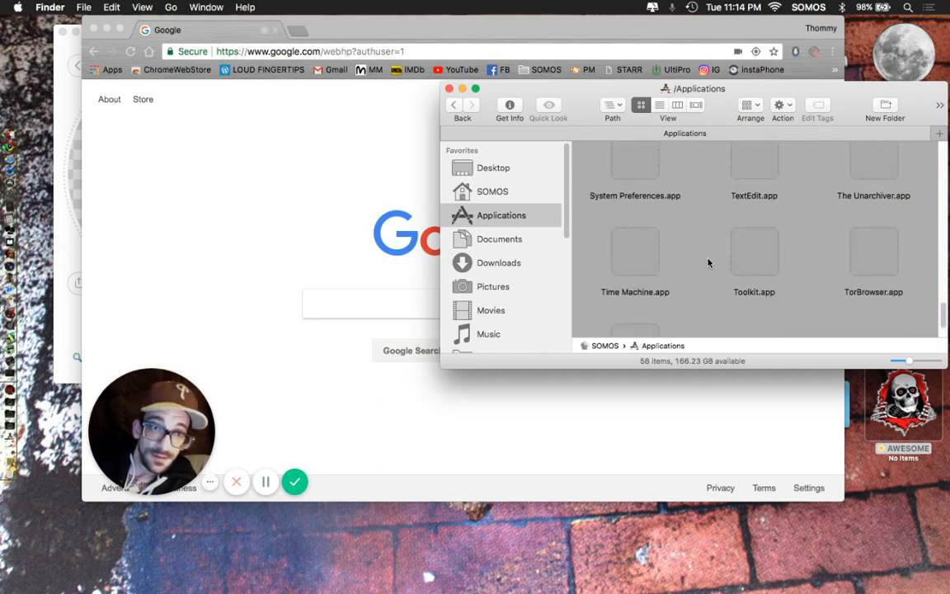
scroll(708, 263, up, 6)
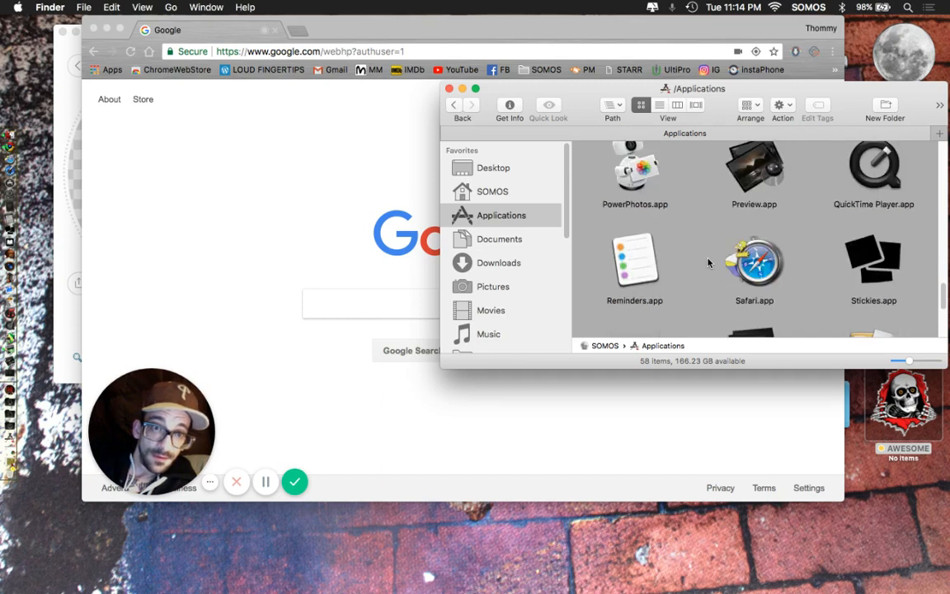
scroll(708, 263, up, 3)
scroll(708, 264, up, 10)
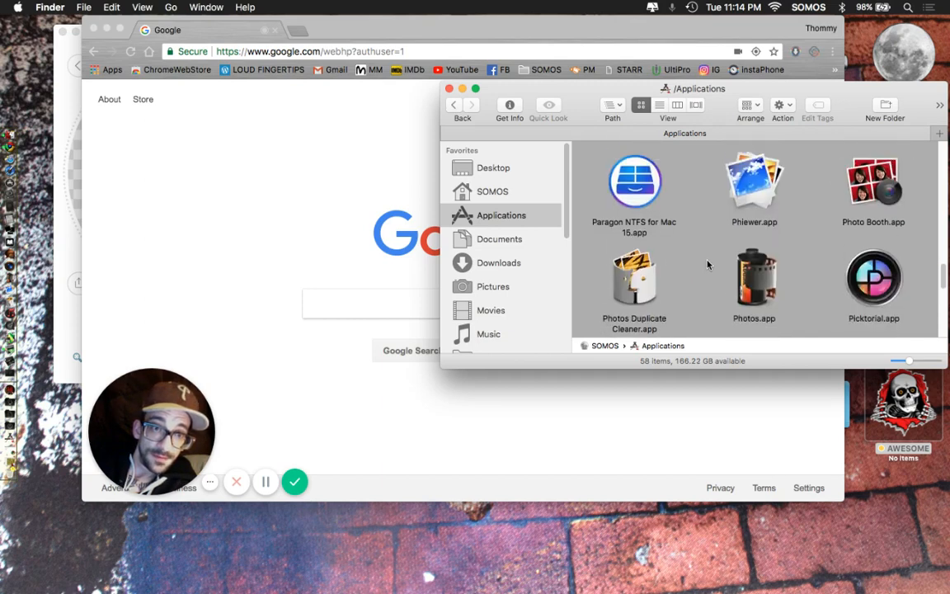
scroll(707, 264, up, 10)
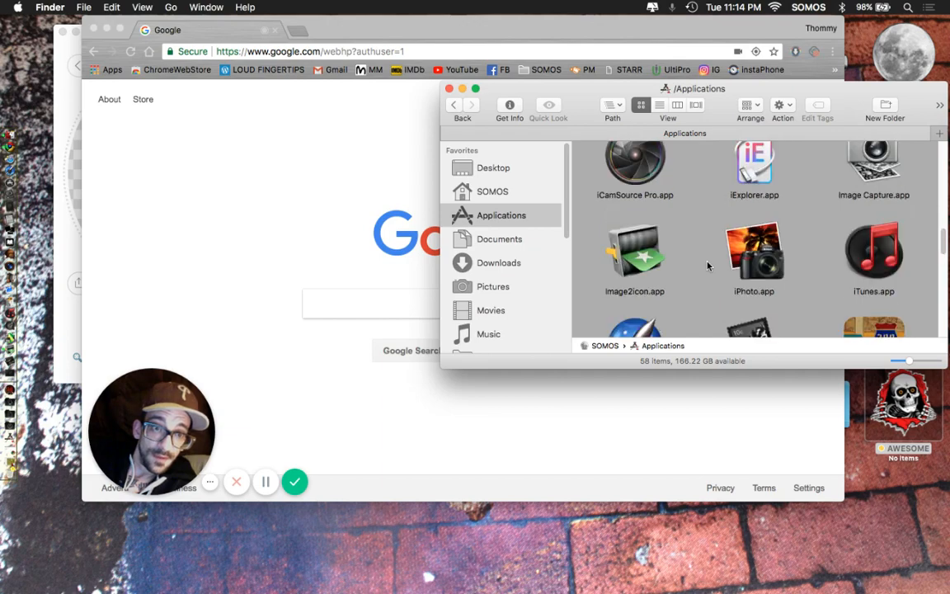
scroll(708, 265, up, 10)
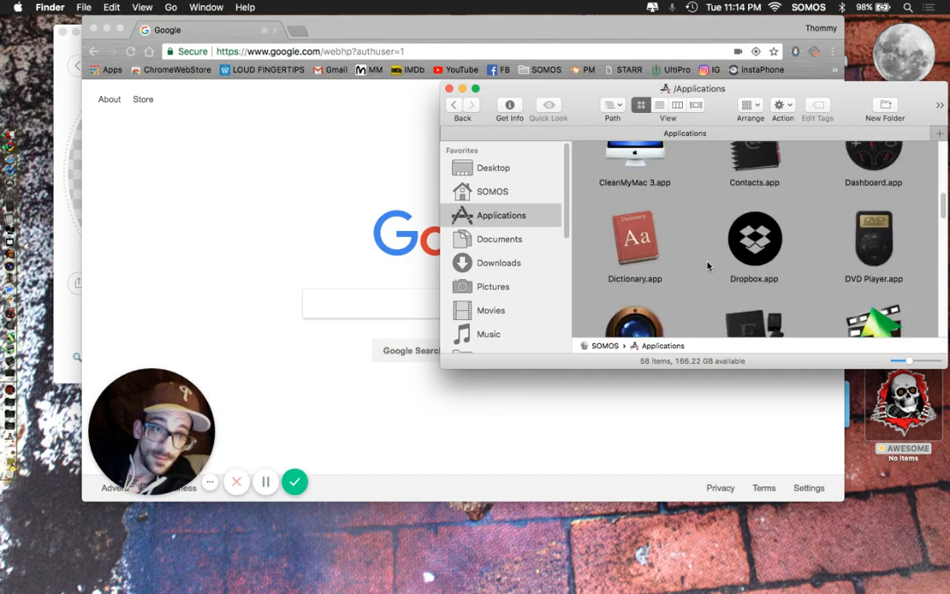
scroll(708, 265, up, 5)
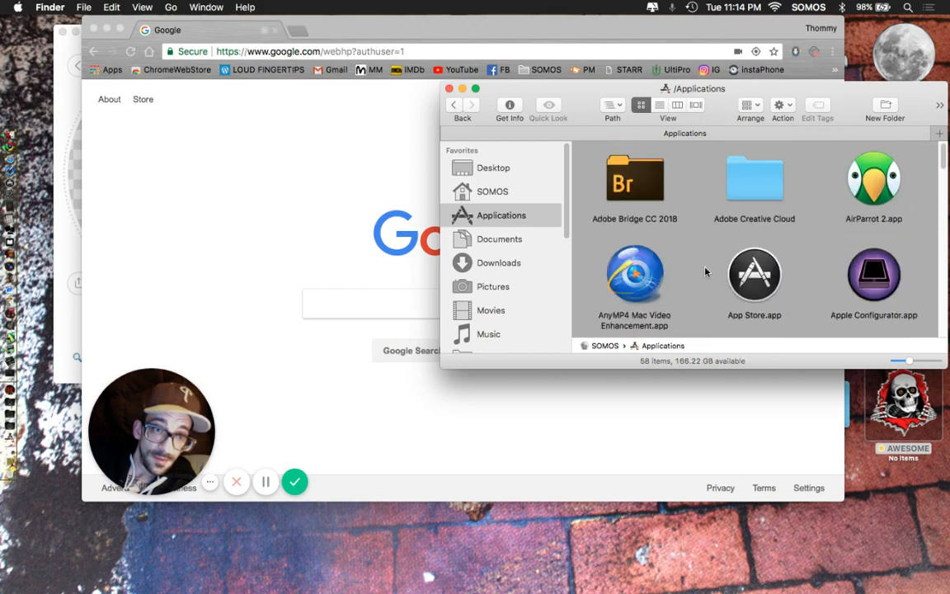
scroll(705, 272, down, 20)
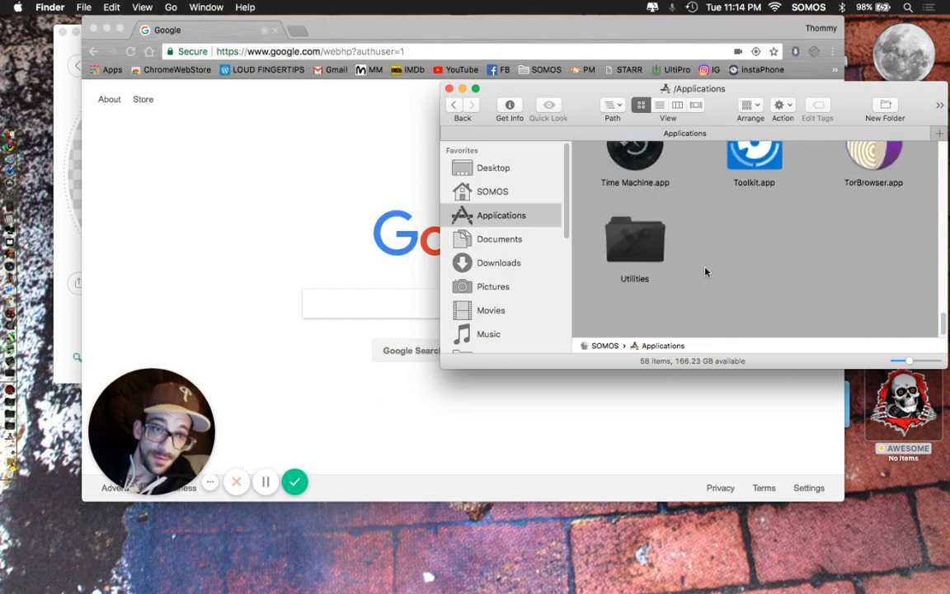
scroll(706, 269, up, 2)
scroll(706, 271, down, 2)
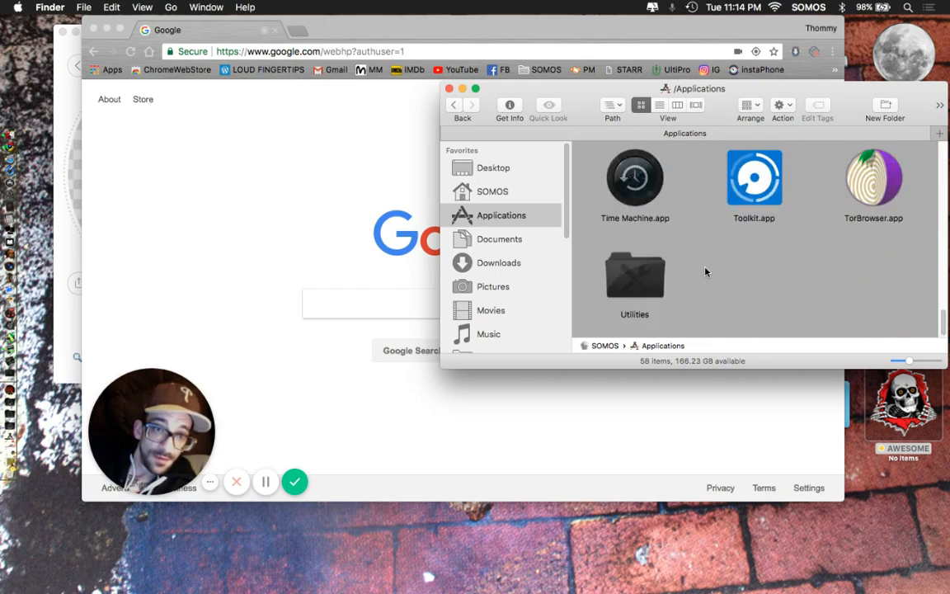
Step: Open the Utilities folder inside Applications and examine the icons of its apps and folders
double_click(644, 284)
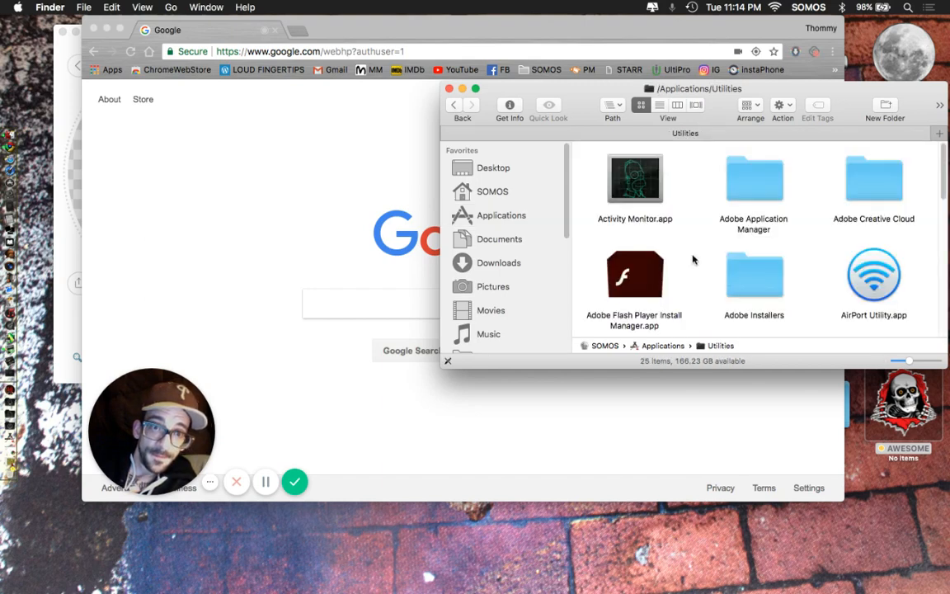
scroll(693, 260, down, 3)
scroll(692, 259, down, 8)
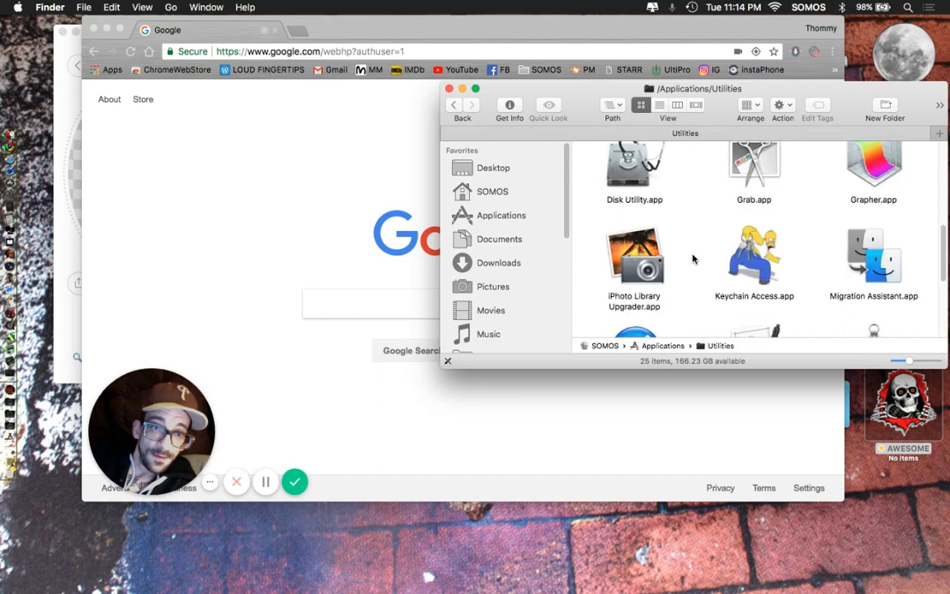
scroll(692, 259, down, 2)
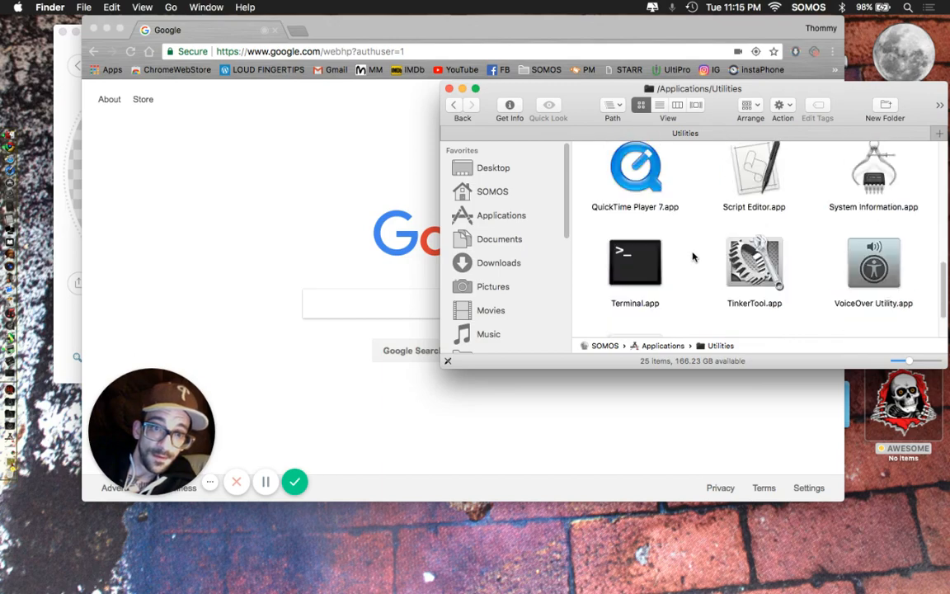
scroll(693, 257, down, 2)
scroll(693, 257, up, 10)
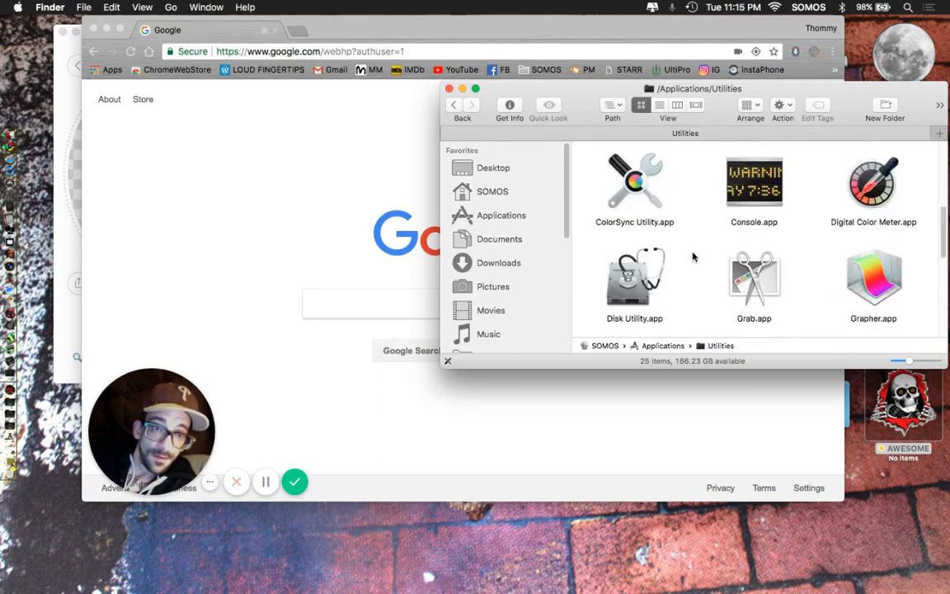
scroll(693, 258, down, 2)
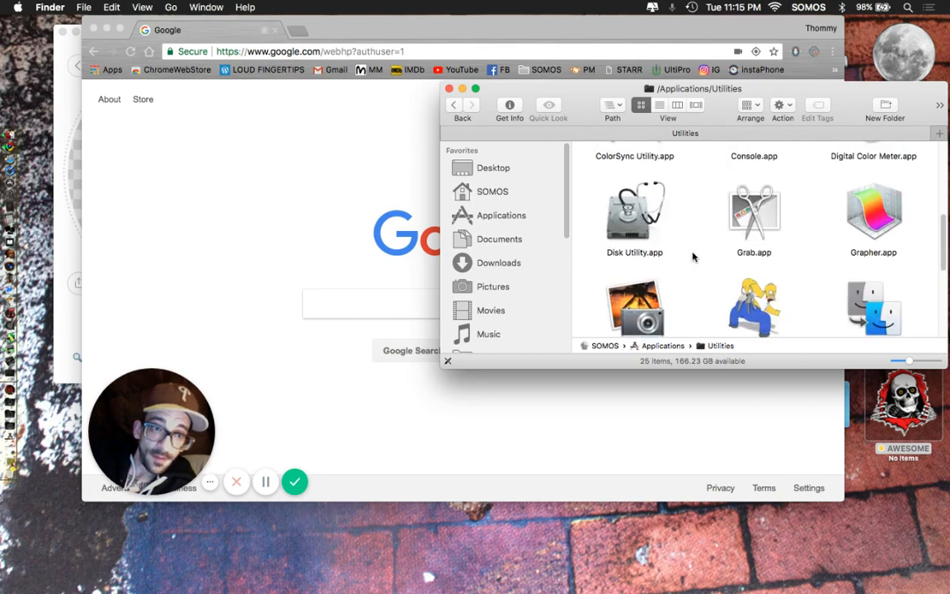
scroll(693, 257, up, 5)
scroll(693, 258, up, 2)
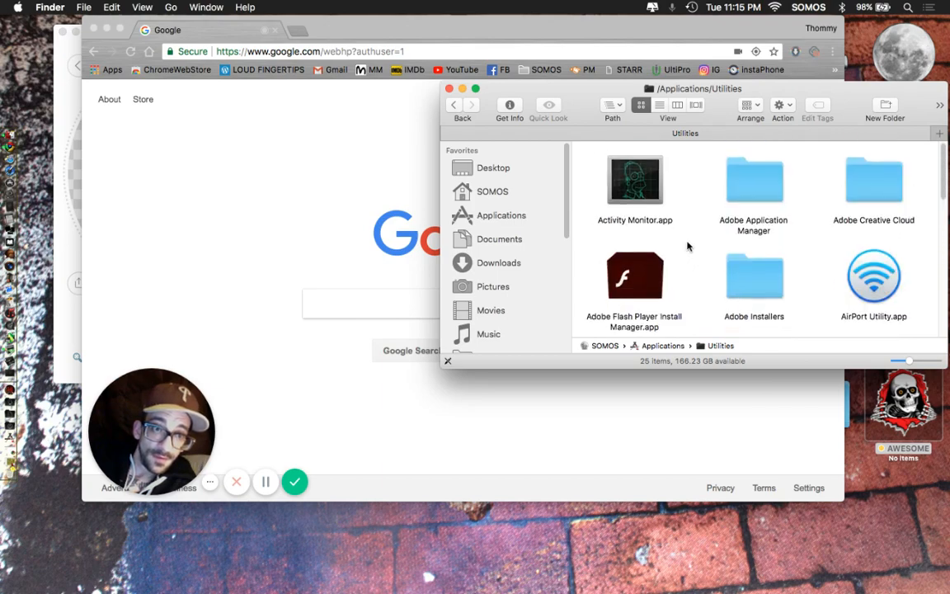
Step: Return to the Applications folder and look through its icons for Photo Booth.app
click(462, 109)
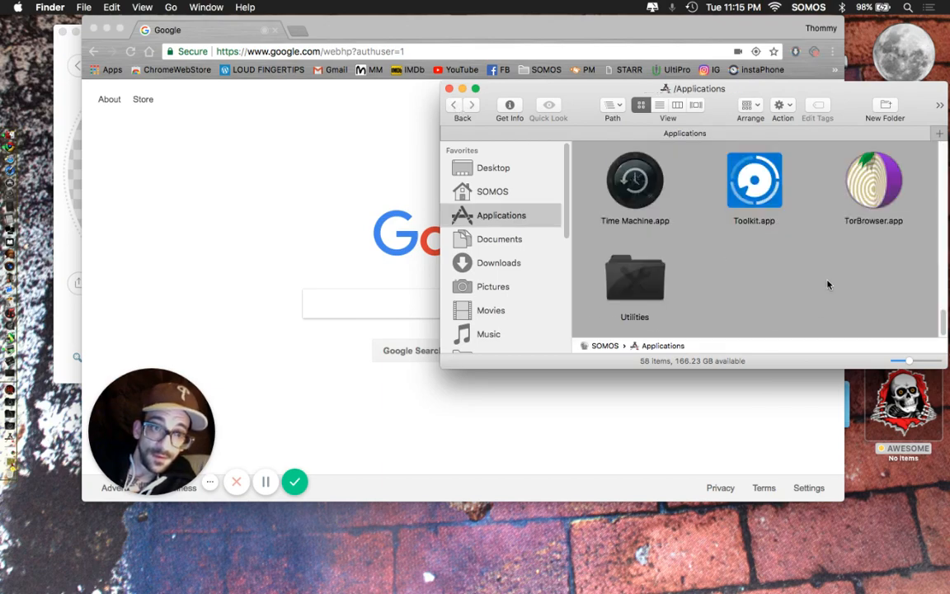
scroll(828, 285, up, 3)
scroll(828, 285, up, 5)
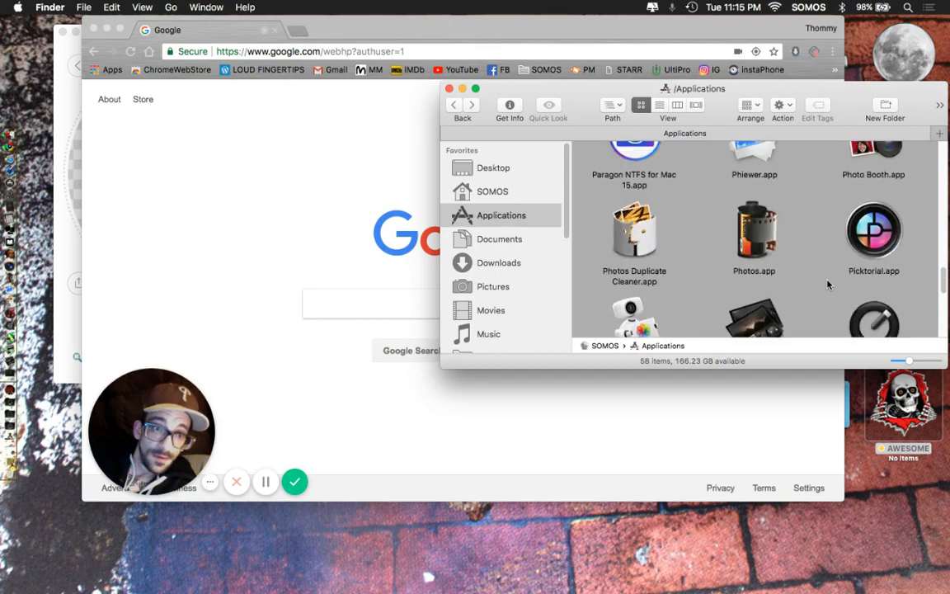
scroll(828, 284, down, 4)
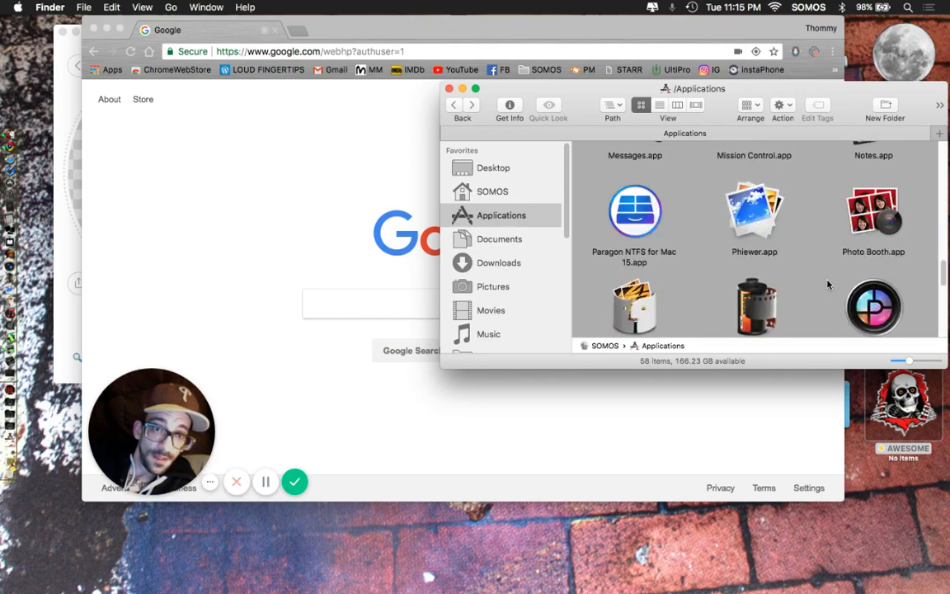
Step: Search Google Images in Chrome for "photobooth app icons"
click(342, 302)
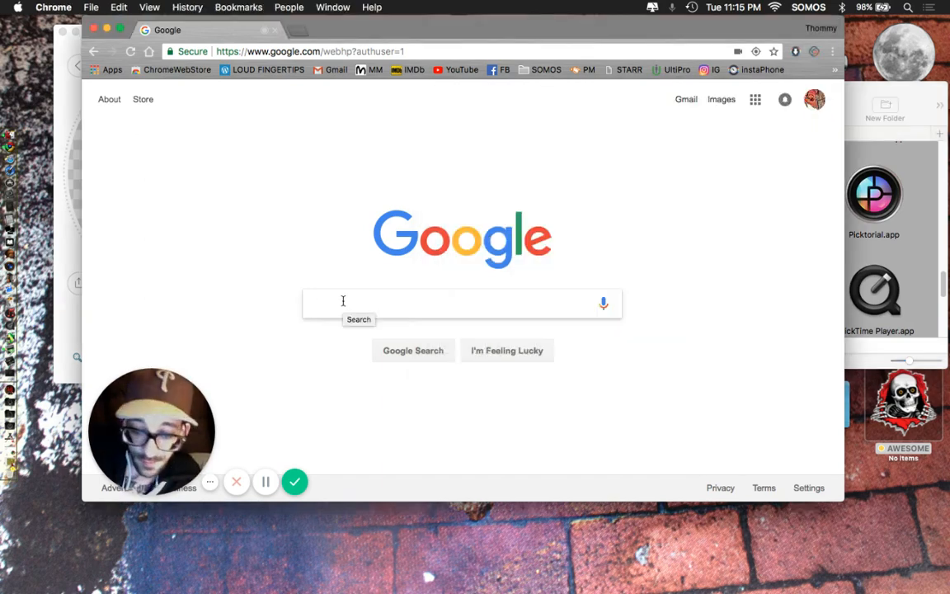
text(photobooth )
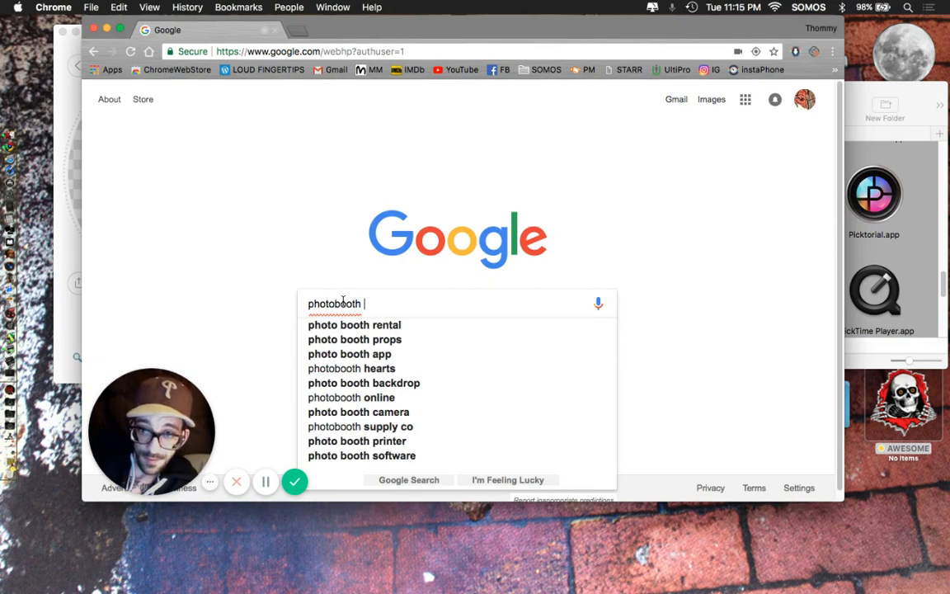
text(app )
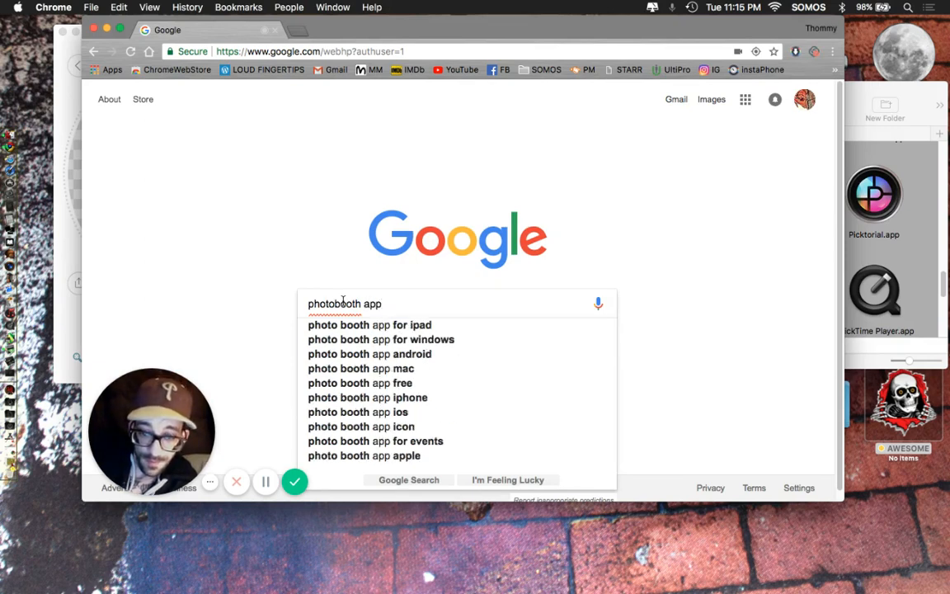
text(icons)
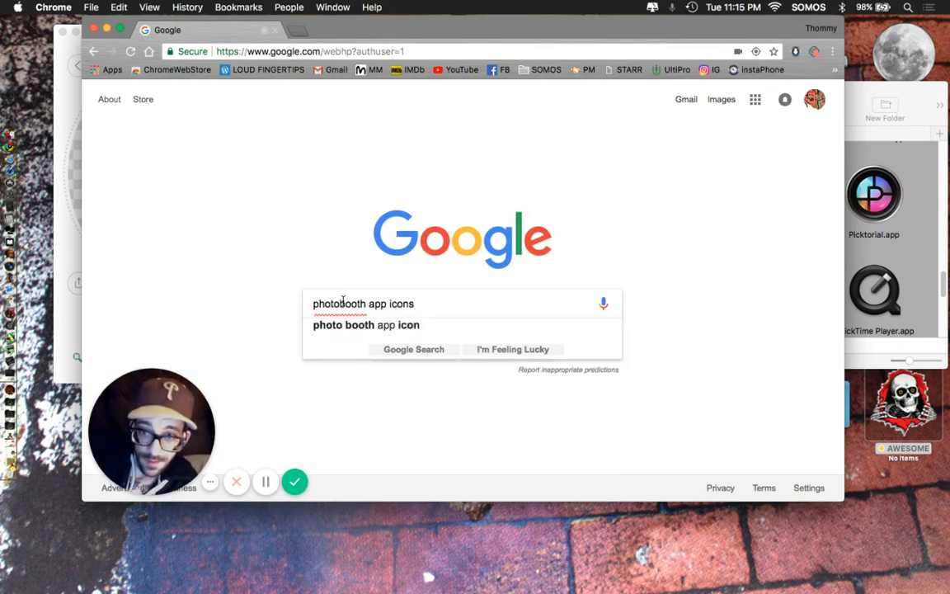
key(Return)
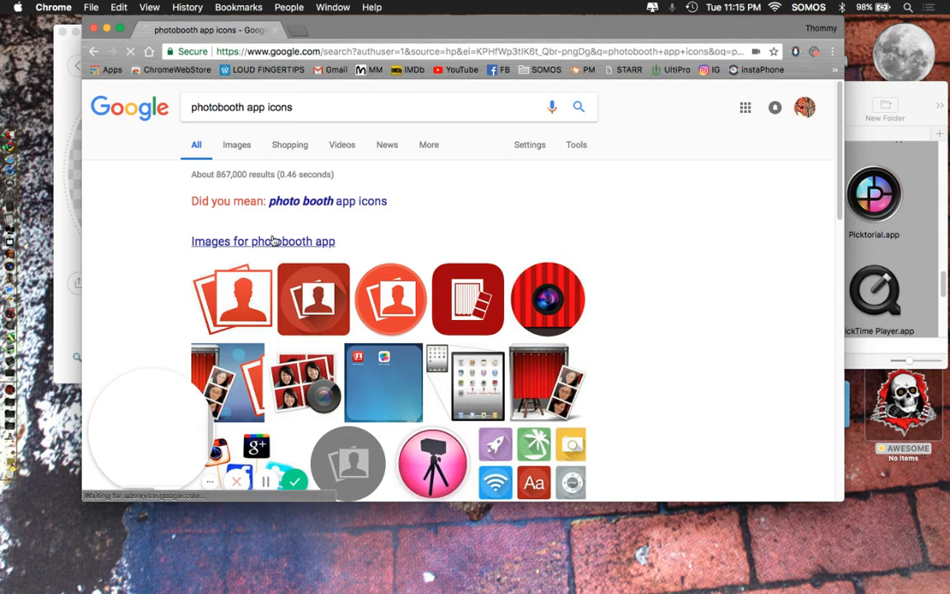
click(237, 144)
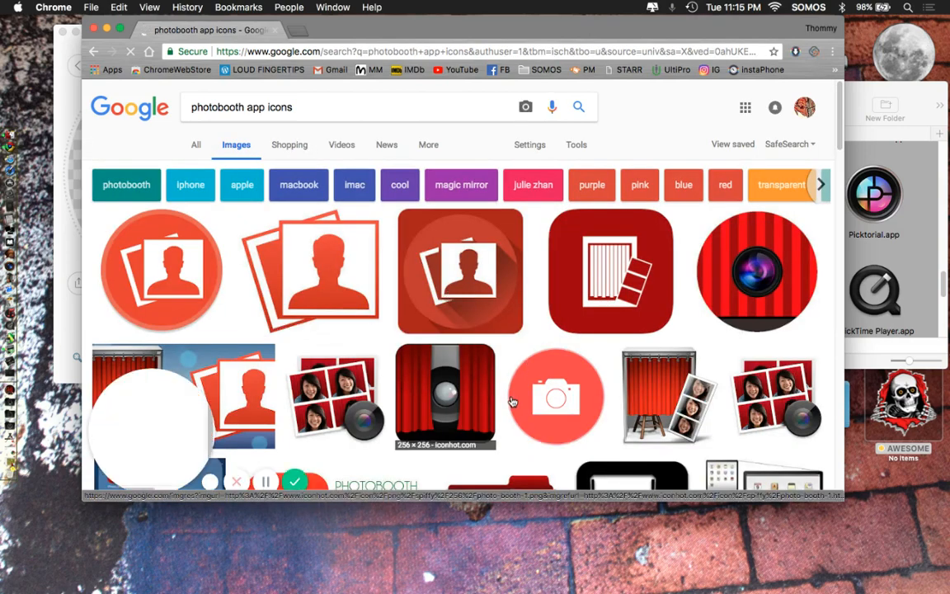
scroll(511, 402, down, 3)
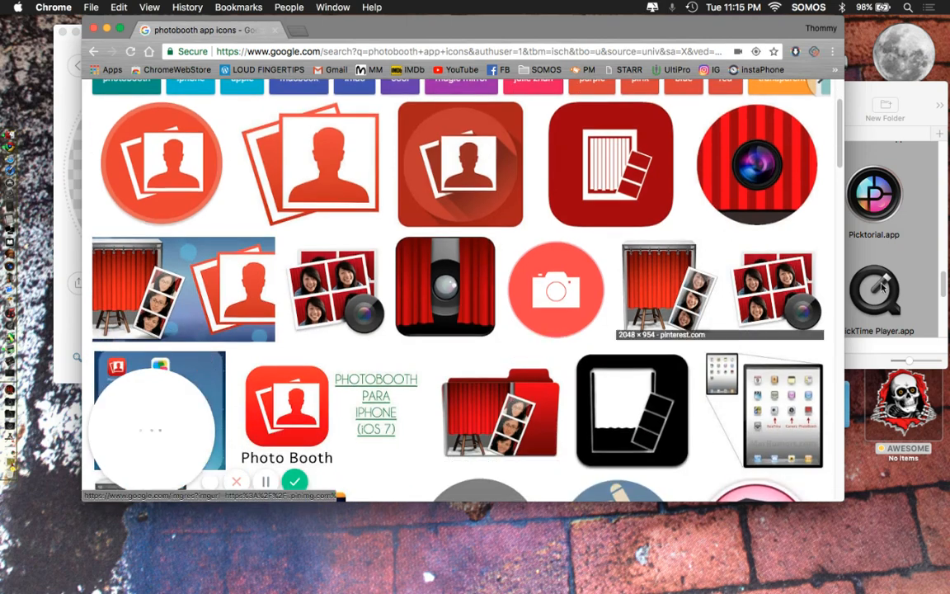
Step: Find Photo Booth.app in Finder's Applications folder to compare its icon with the image results
click(913, 260)
scroll(751, 264, down, 10)
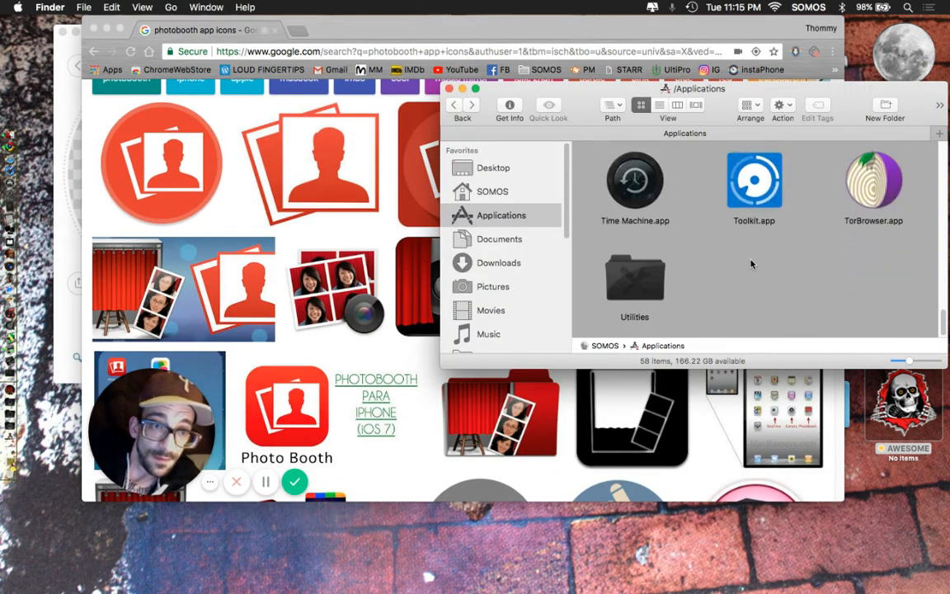
scroll(751, 264, up, 5)
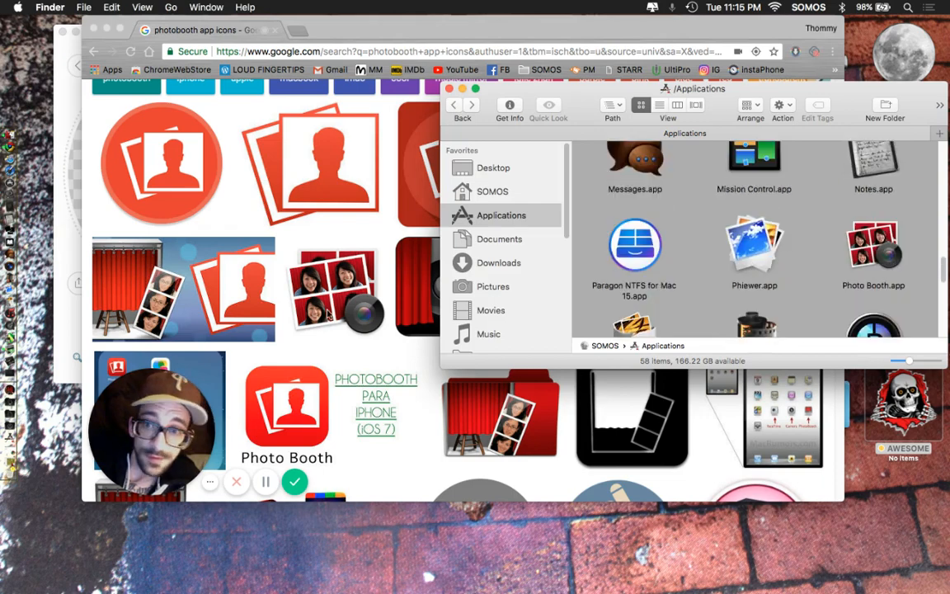
Step: Look through the Google image results in Chrome for an alternative Photo Booth icon
click(318, 252)
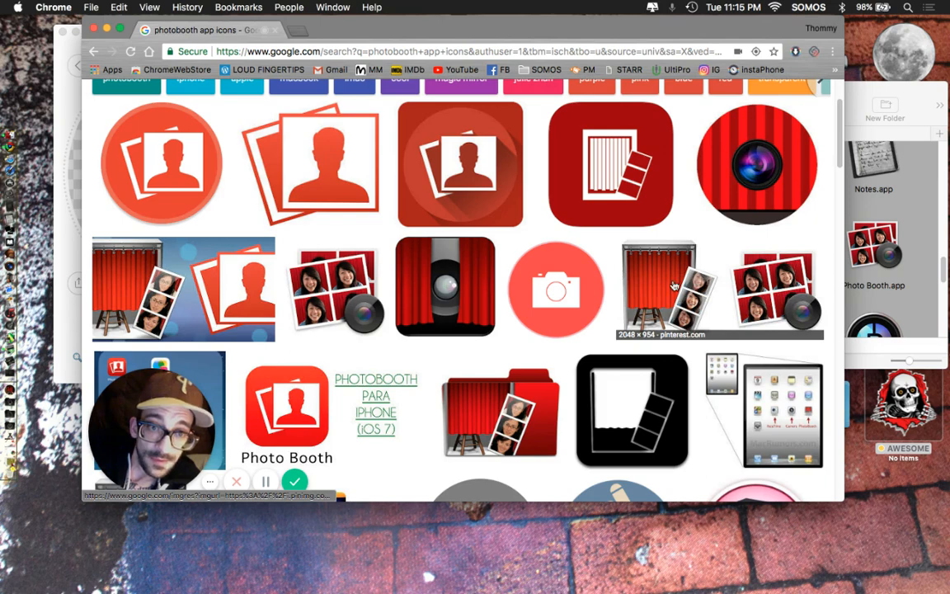
scroll(673, 285, down, 5)
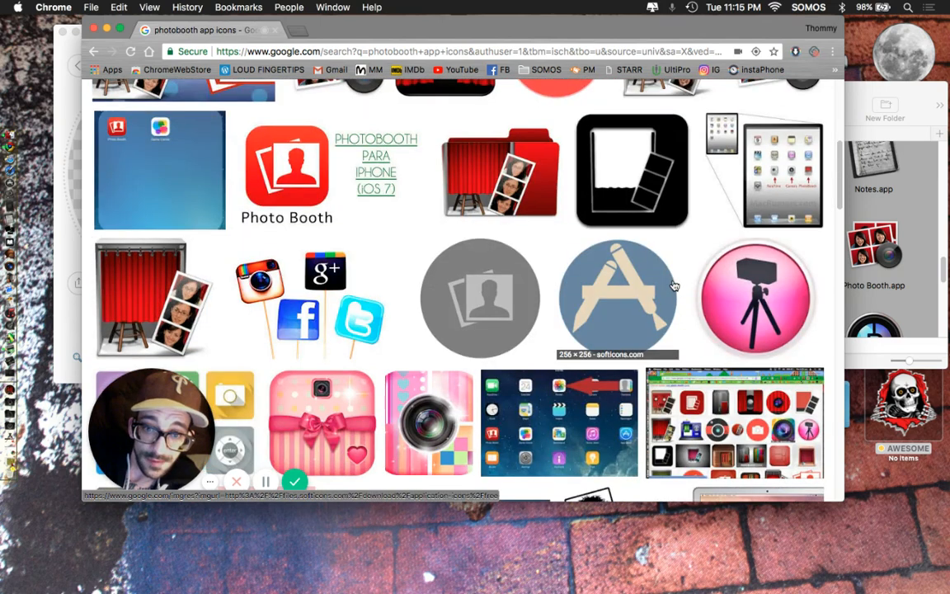
scroll(674, 285, down, 10)
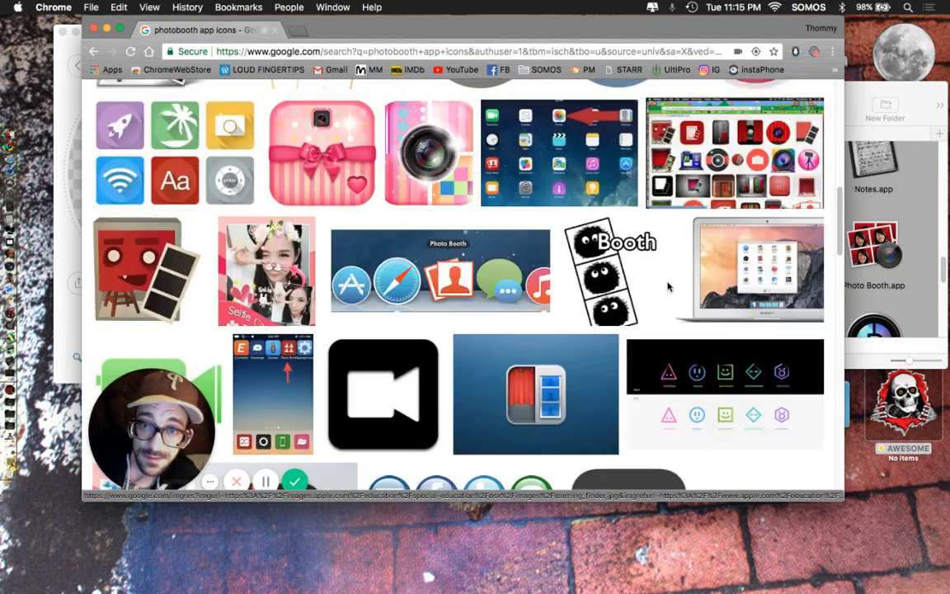
scroll(669, 287, down, 4)
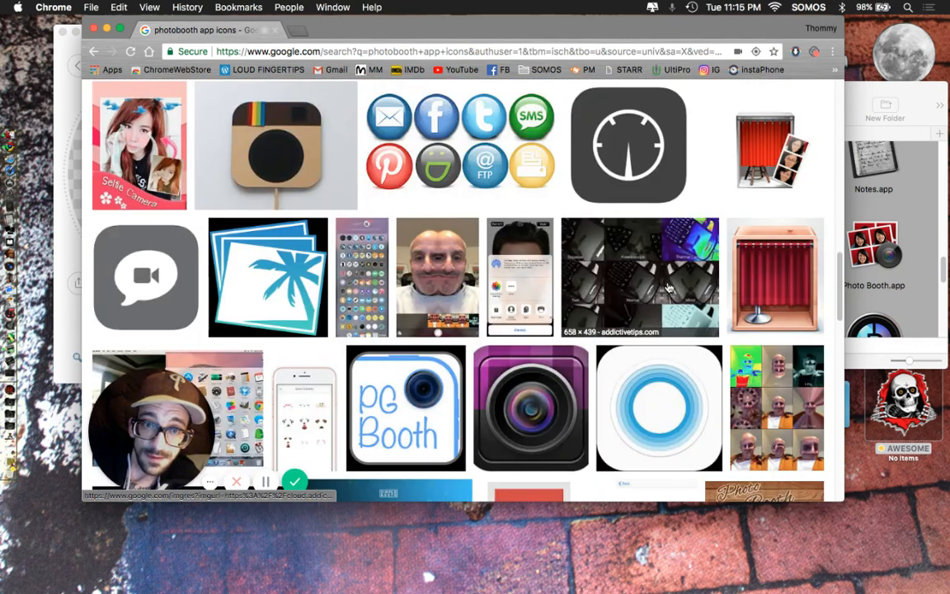
scroll(669, 286, down, 4)
scroll(669, 286, down, 5)
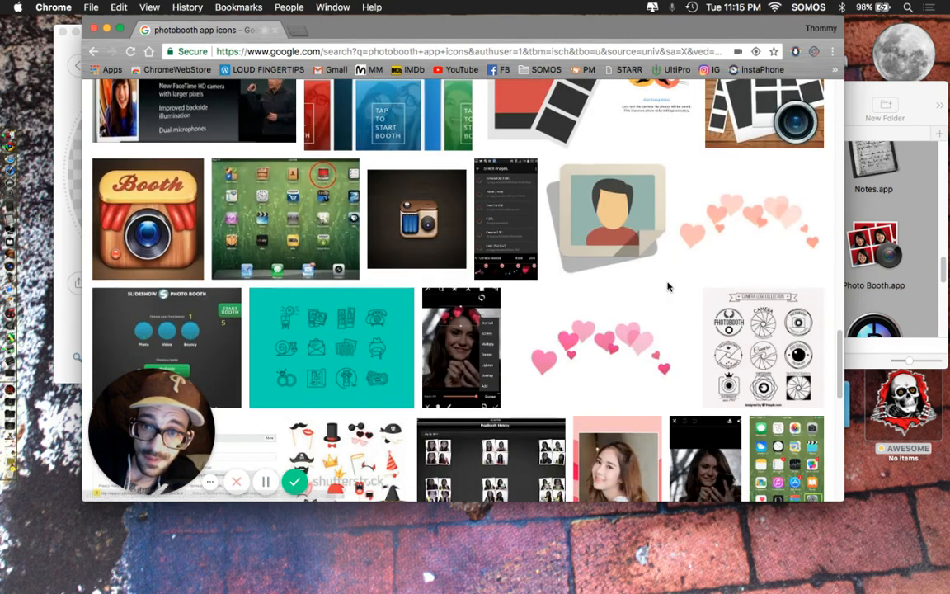
scroll(669, 286, down, 9)
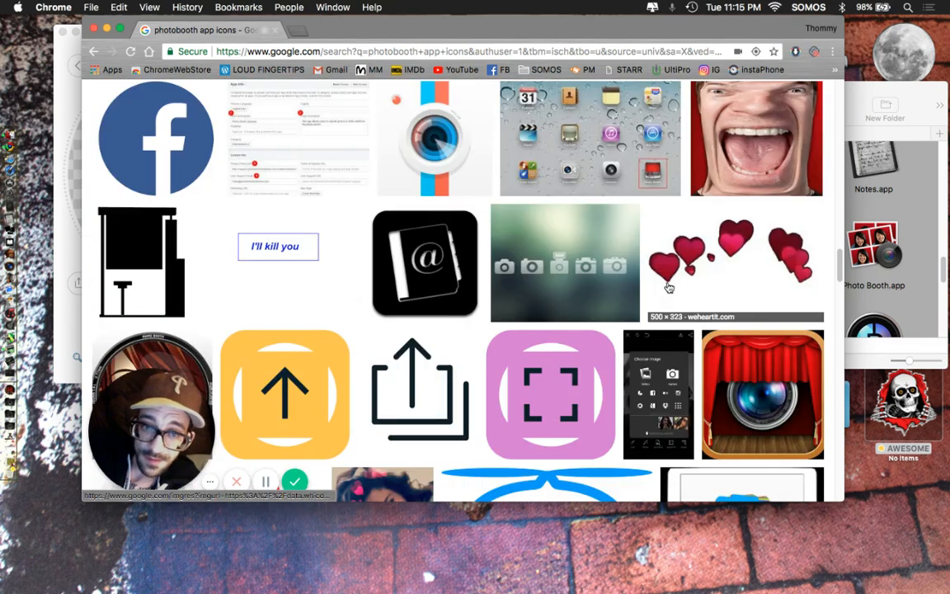
scroll(387, 235, down, 6)
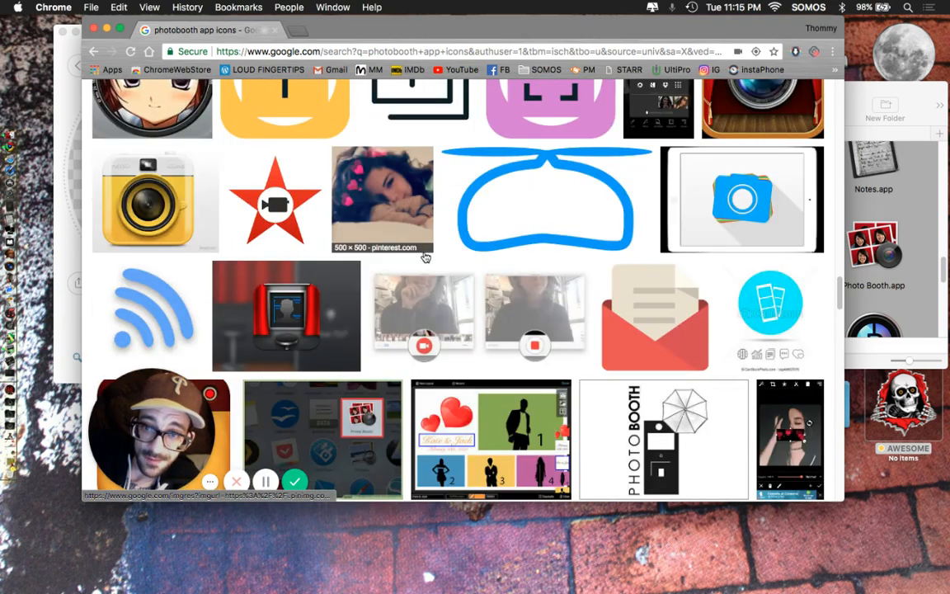
scroll(425, 257, down, 7)
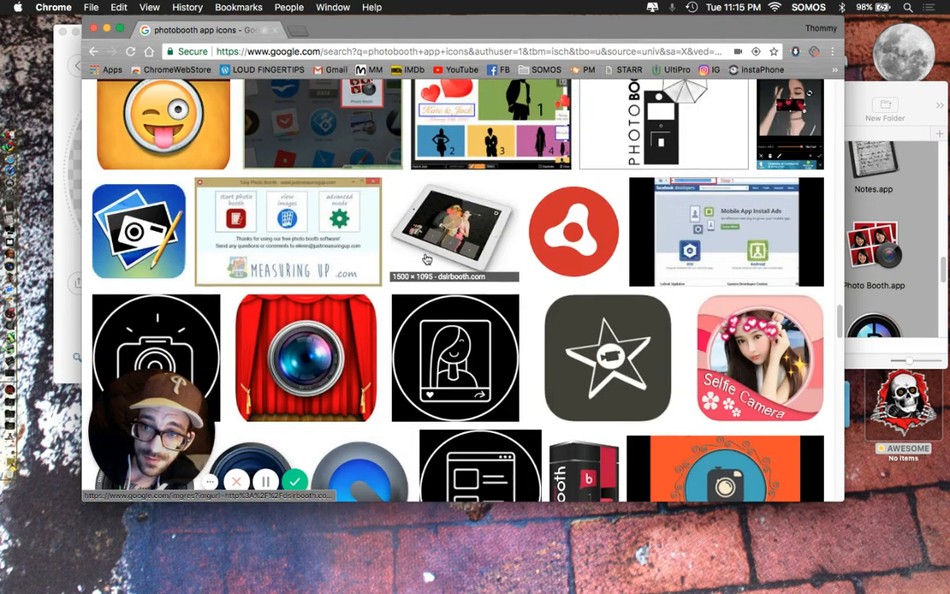
scroll(425, 257, down, 5)
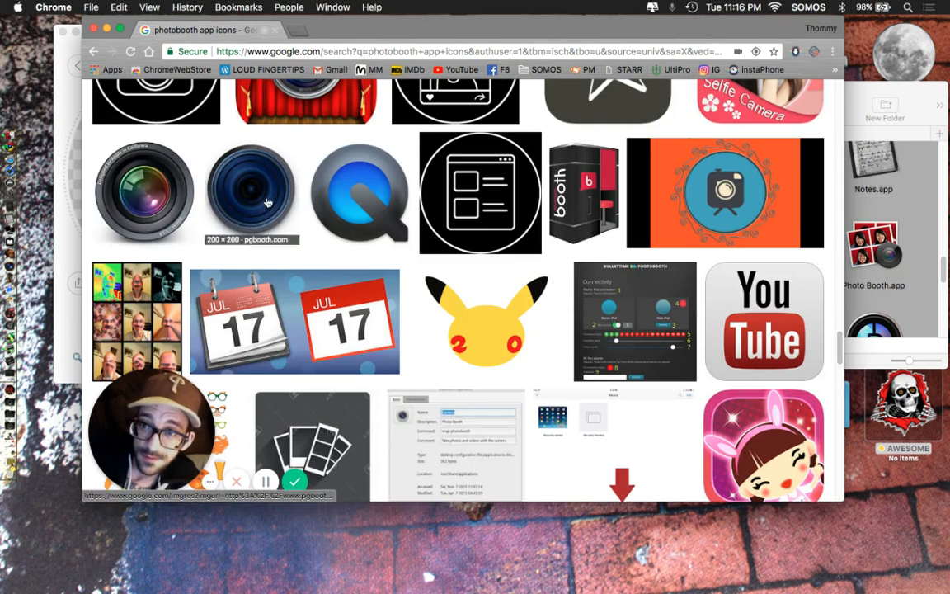
scroll(360, 205, up, 3)
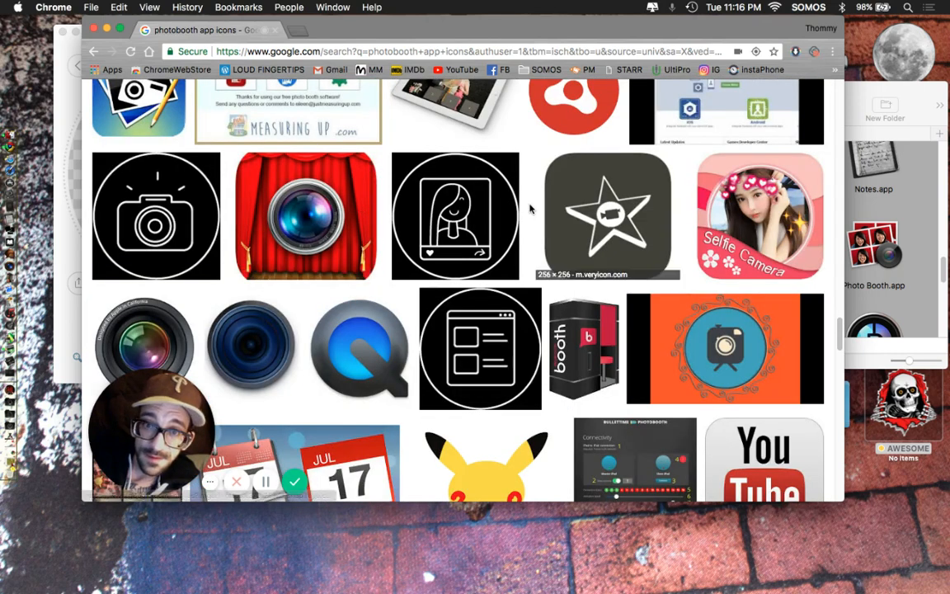
scroll(626, 314, down, 7)
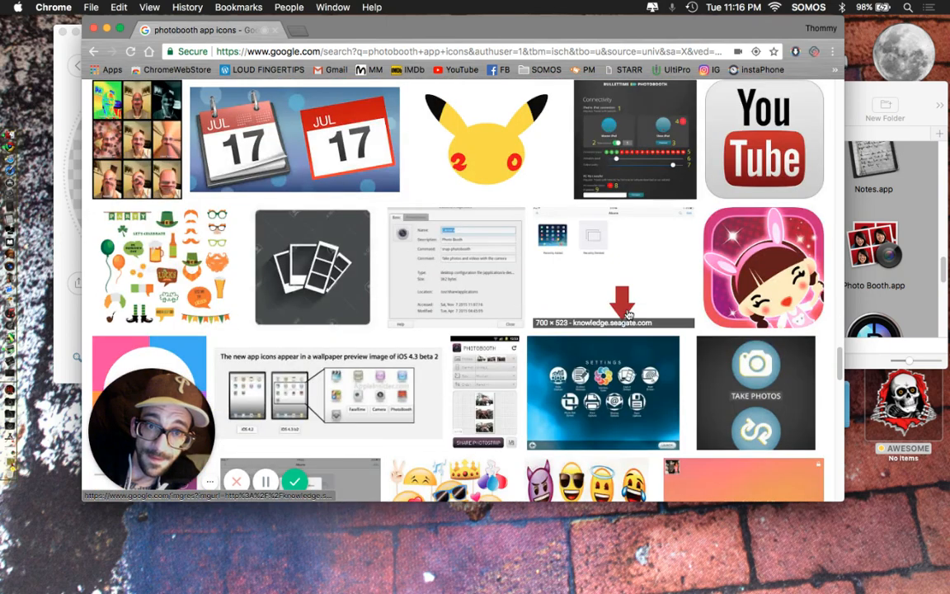
scroll(627, 313, down, 10)
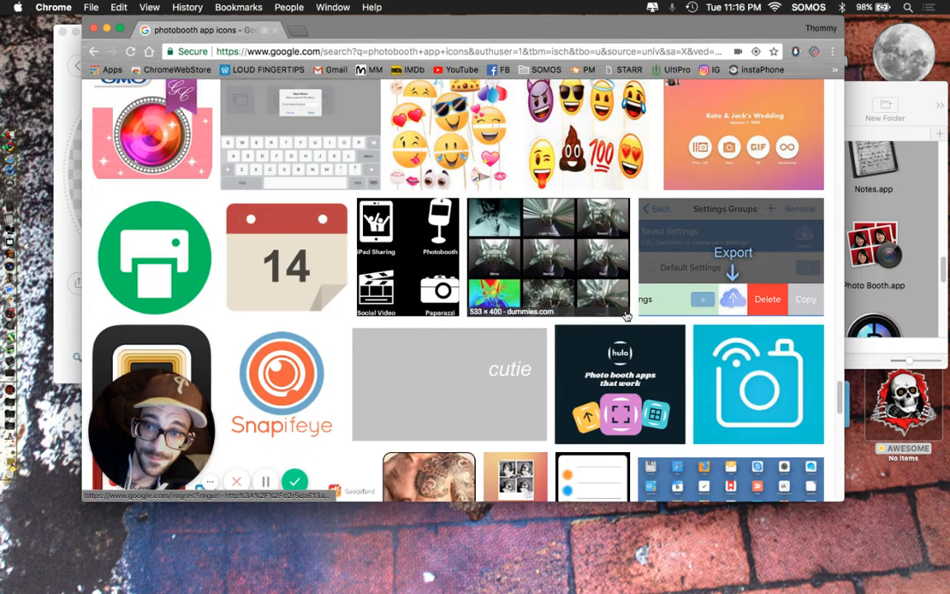
scroll(627, 316, down, 3)
scroll(627, 316, down, 6)
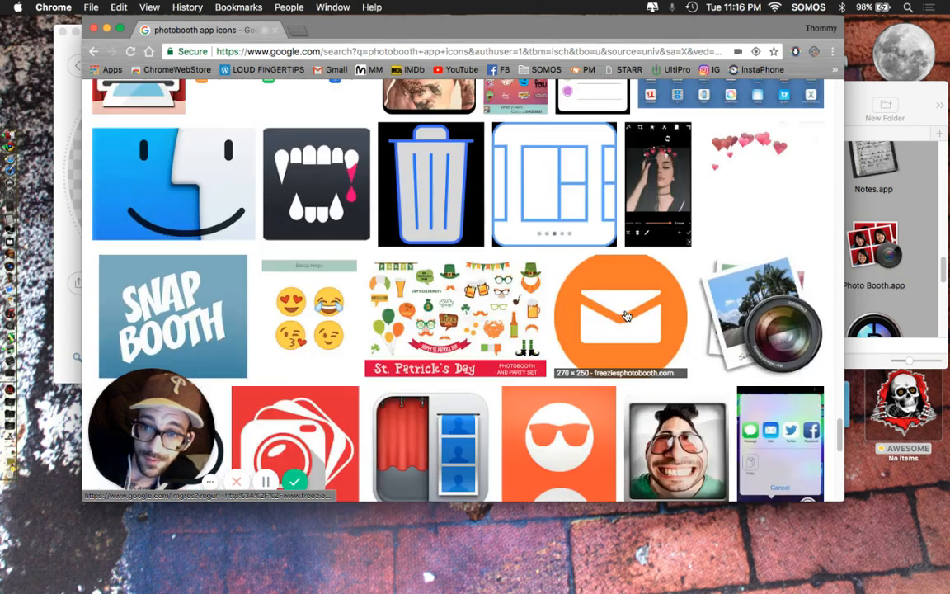
scroll(627, 316, down, 2)
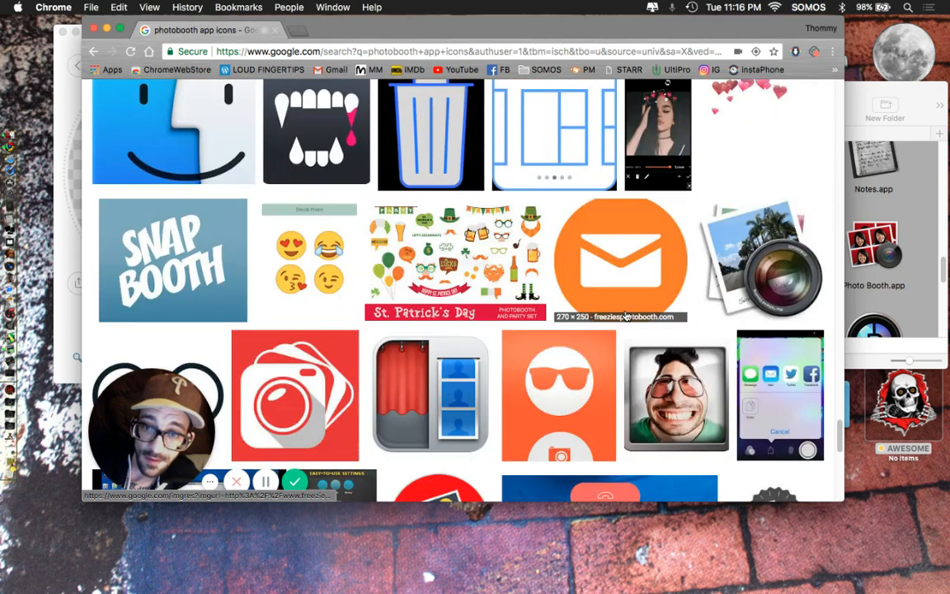
scroll(627, 316, down, 2)
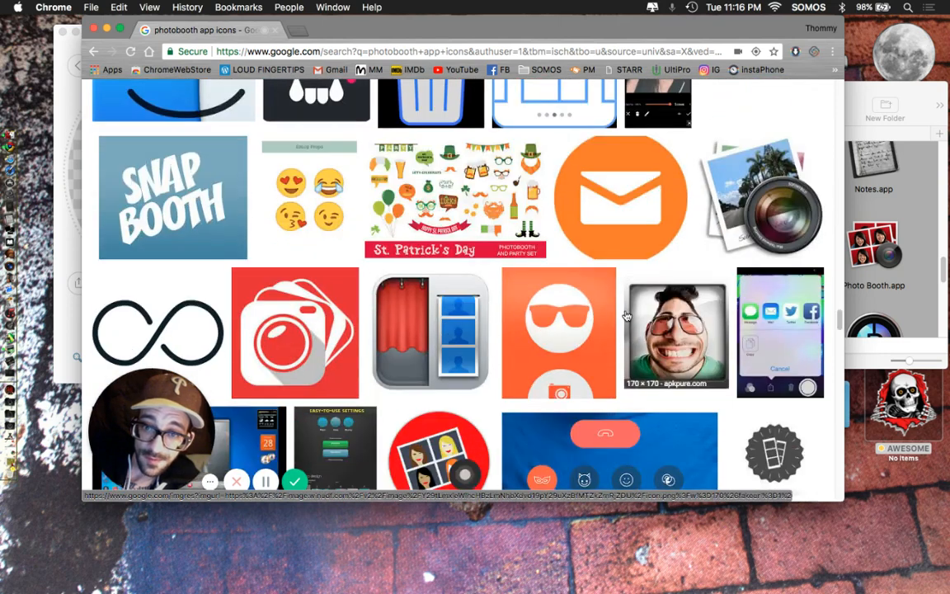
Step: Save the 512 × 512 PhotoBooth icon with the red curtain and blue photo strip to the desktop, and minimize the browser window
click(421, 353)
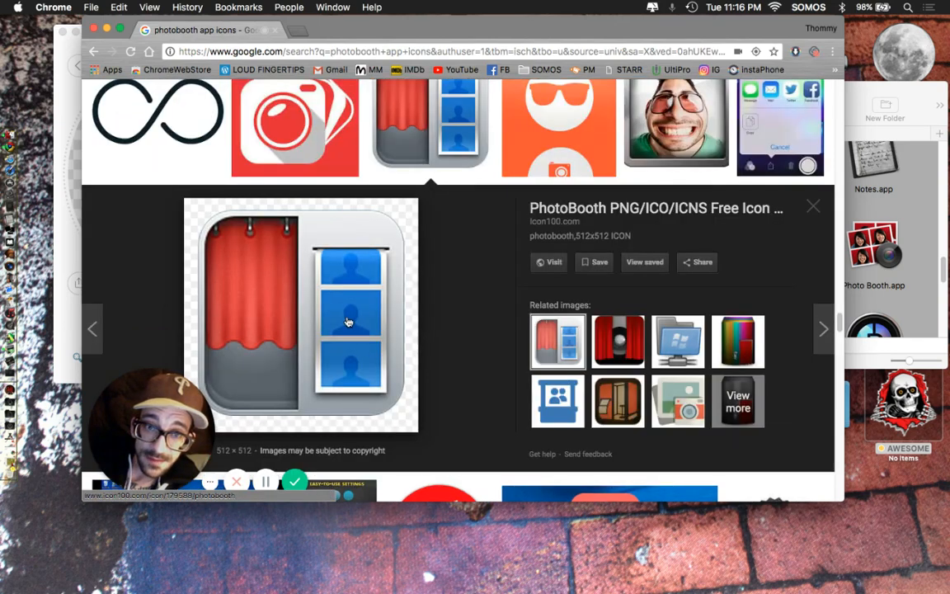
drag(394, 339, 833, 562)
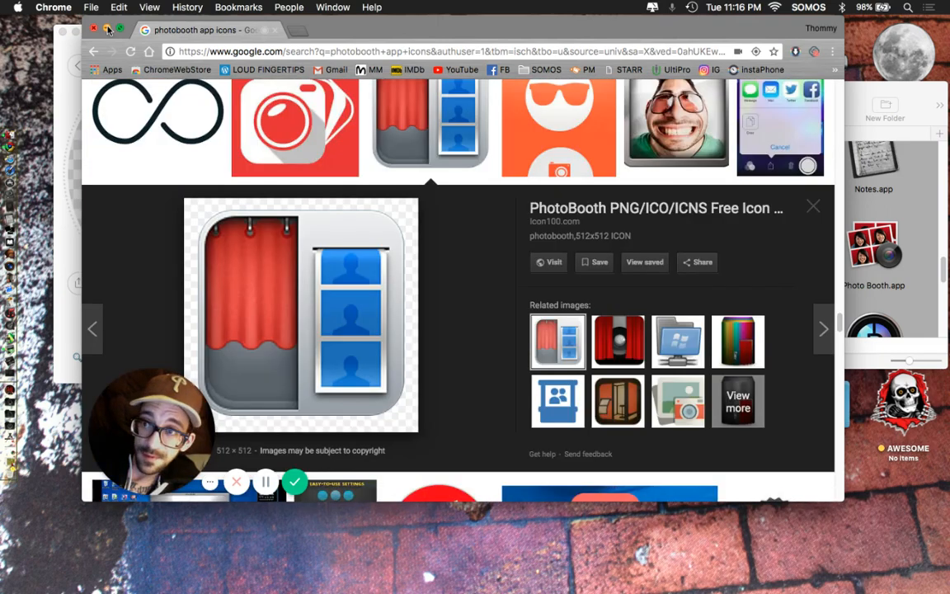
click(108, 31)
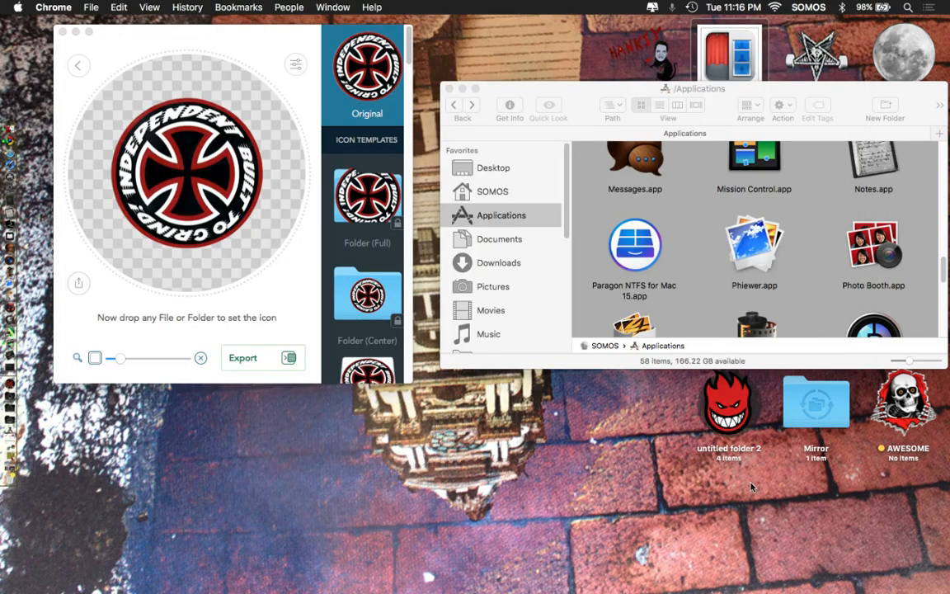
Step: Assign PhotoBooth.png from the desktop as Photo Booth.app's icon in its Info window, and enter the account password to authorize the change
drag(577, 89, 172, 166)
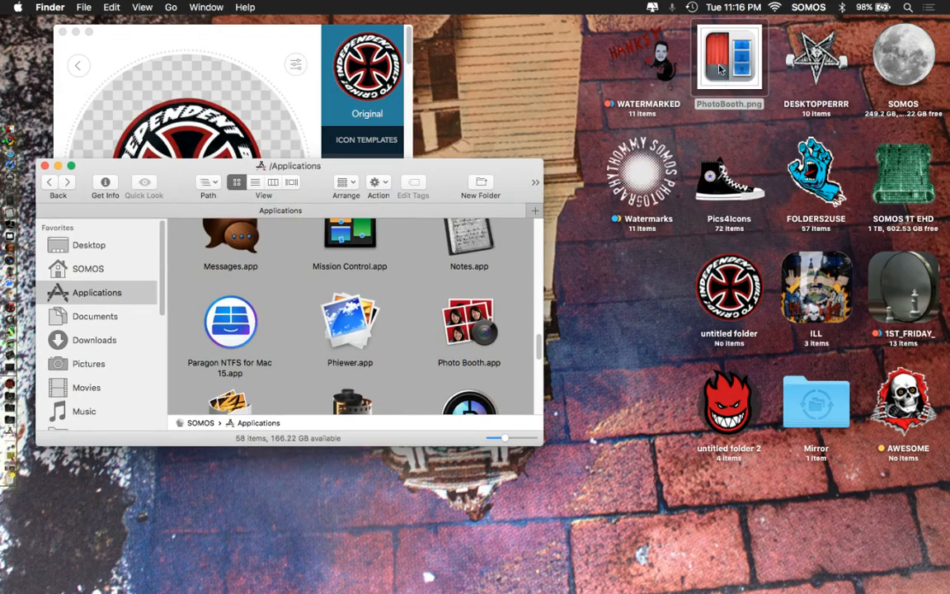
click(470, 324)
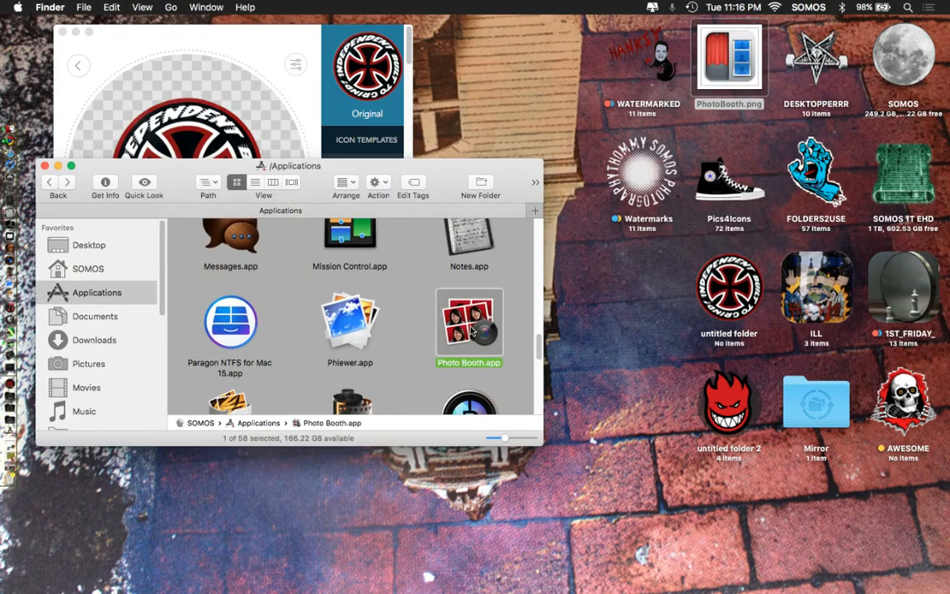
click(105, 182)
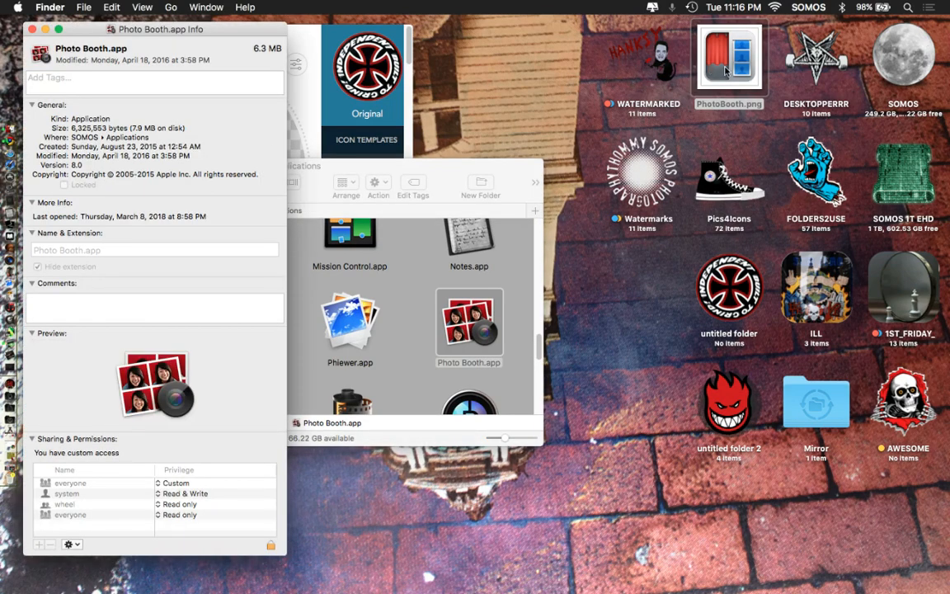
drag(725, 71, 40, 63)
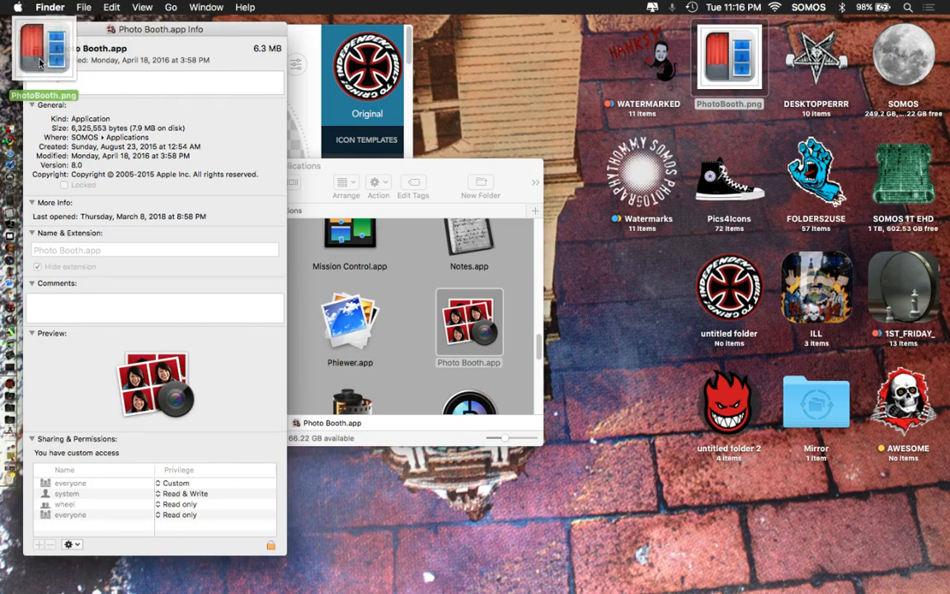
drag(40, 63, 39, 63)
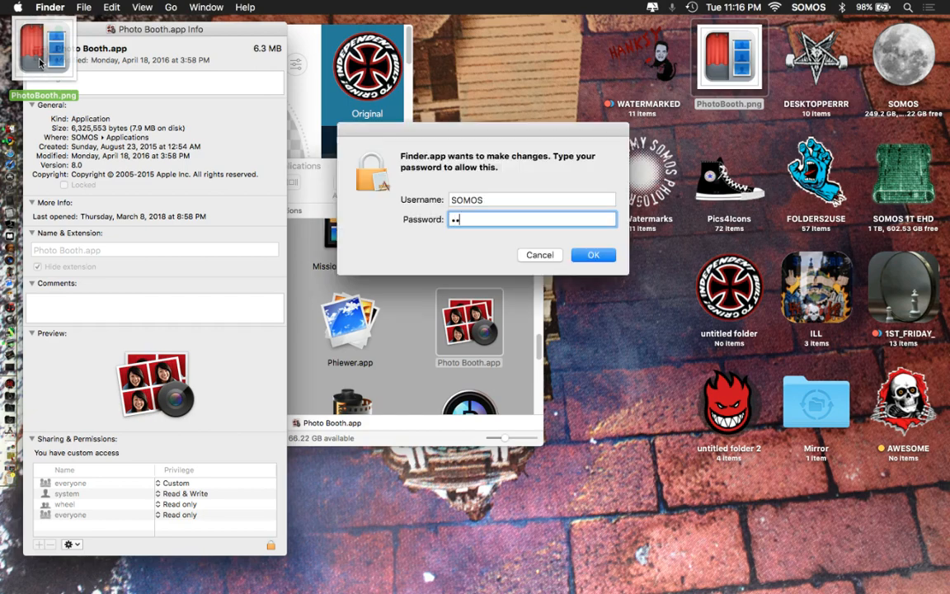
text(•••••••••••)
key(Return)
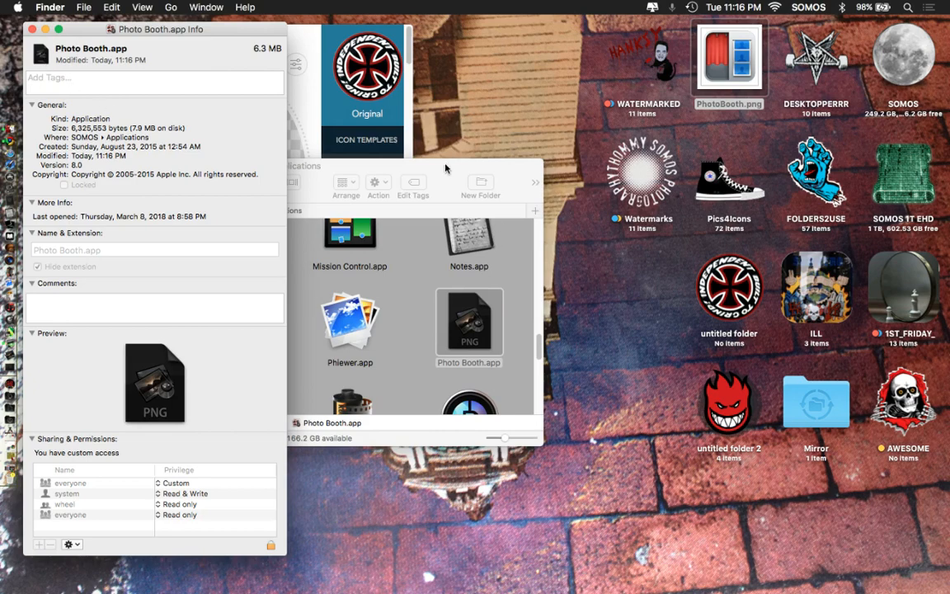
Step: Switch to Image2icon, discard the Independent logo image, and load PhotoBooth.png from the desktop as the new icon image
drag(445, 168, 773, 249)
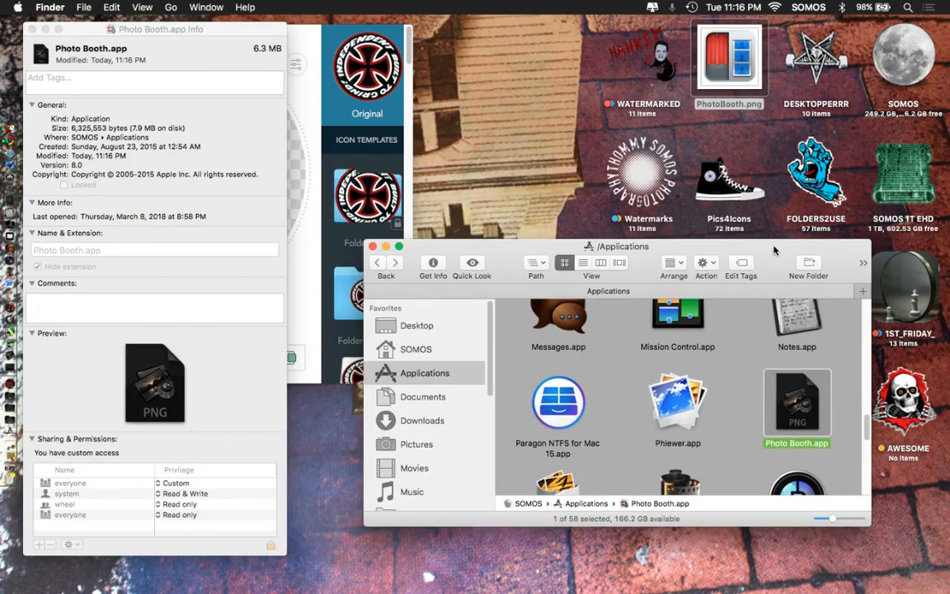
click(305, 40)
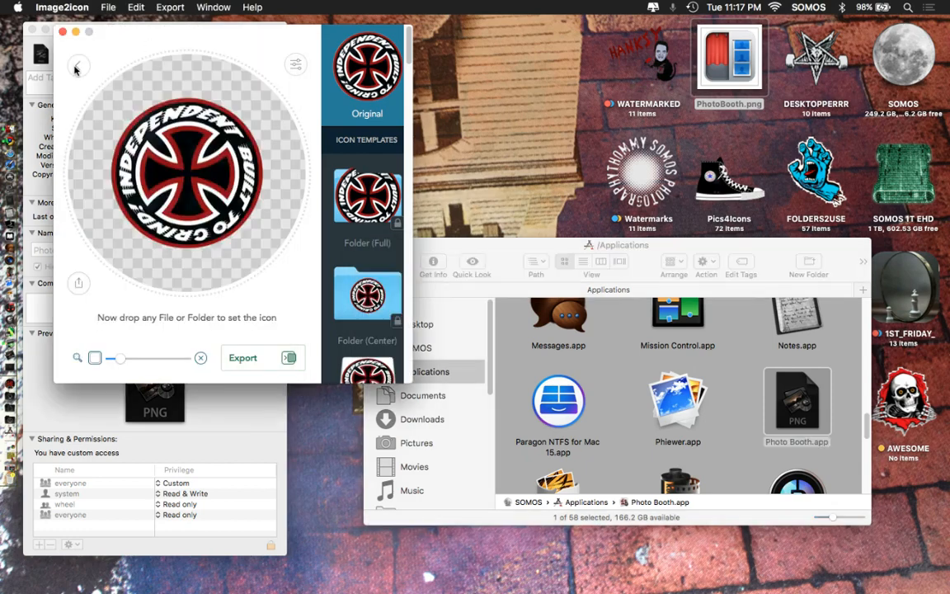
click(77, 66)
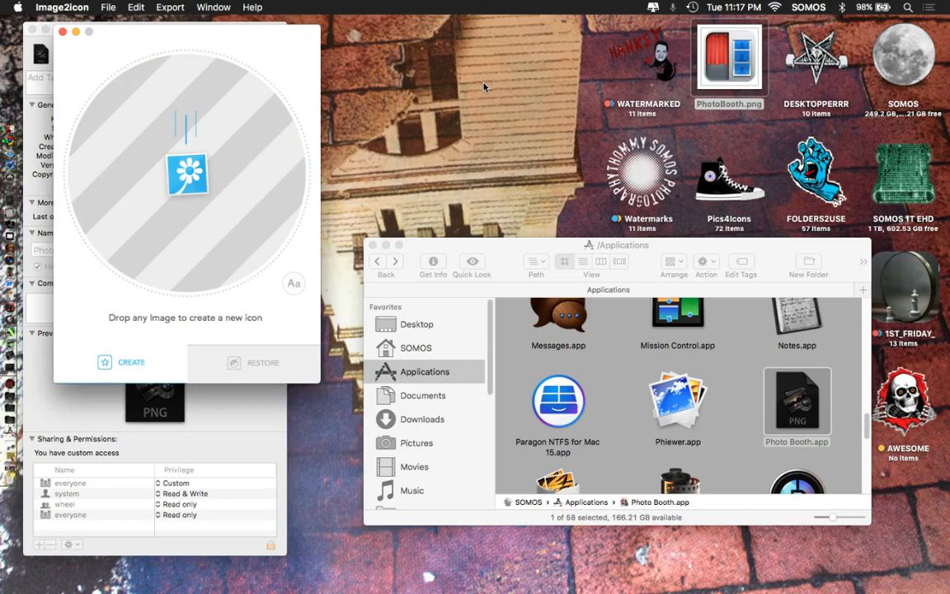
drag(124, 34, 274, 24)
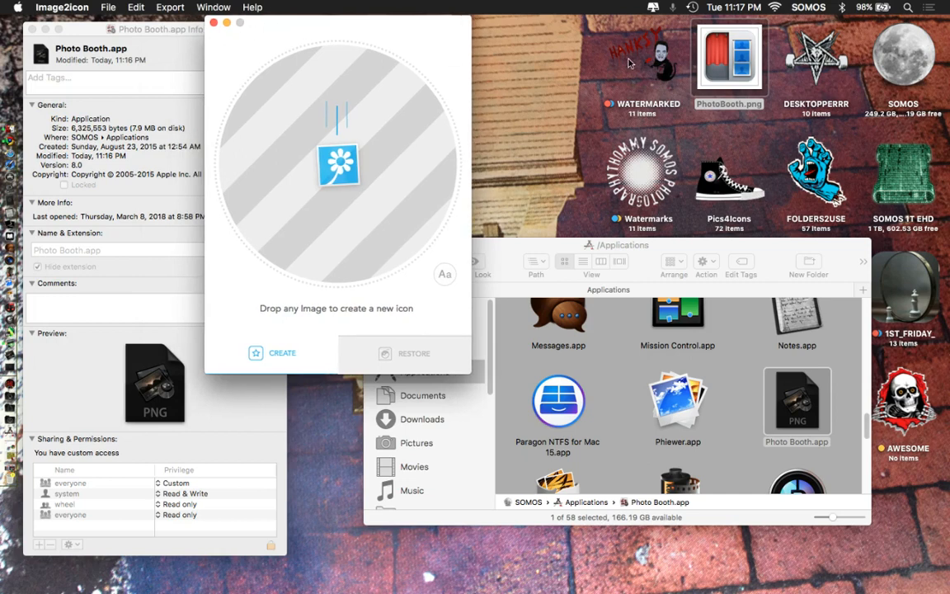
click(575, 62)
click(731, 76)
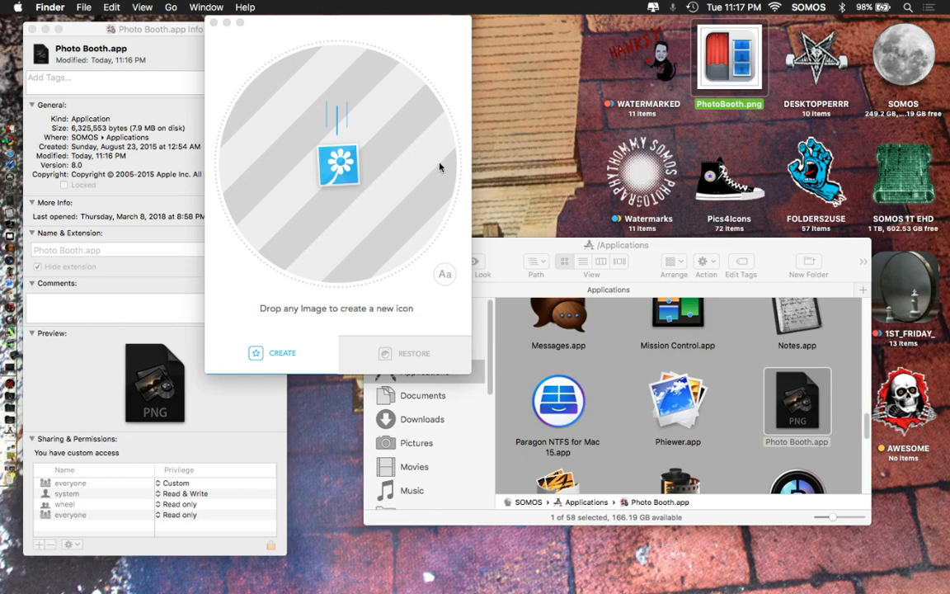
drag(728, 74, 331, 166)
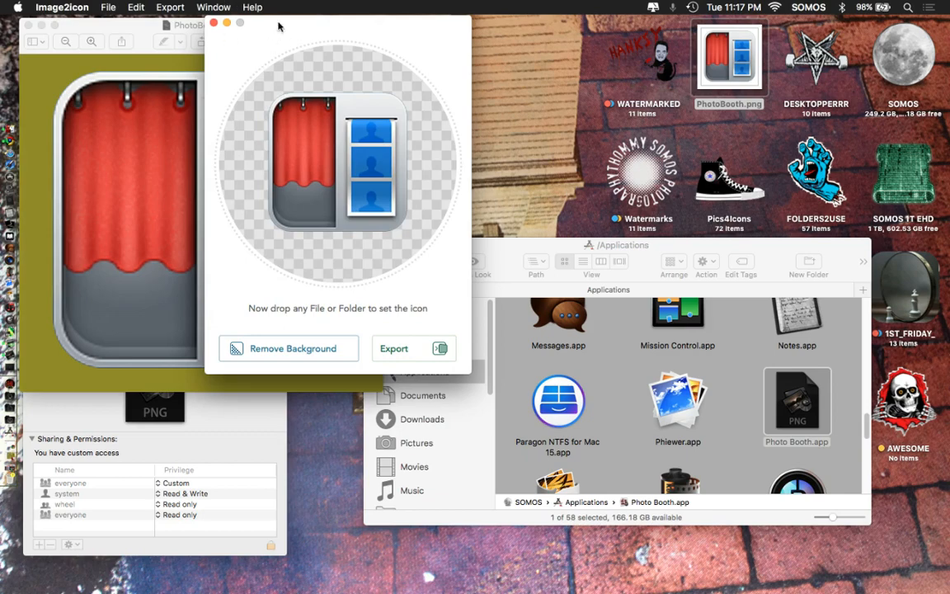
Step: Examine the formats Preview offers for saving a copy of PhotoBooth.png, without saving, and quit Preview
drag(250, 22, 281, 25)
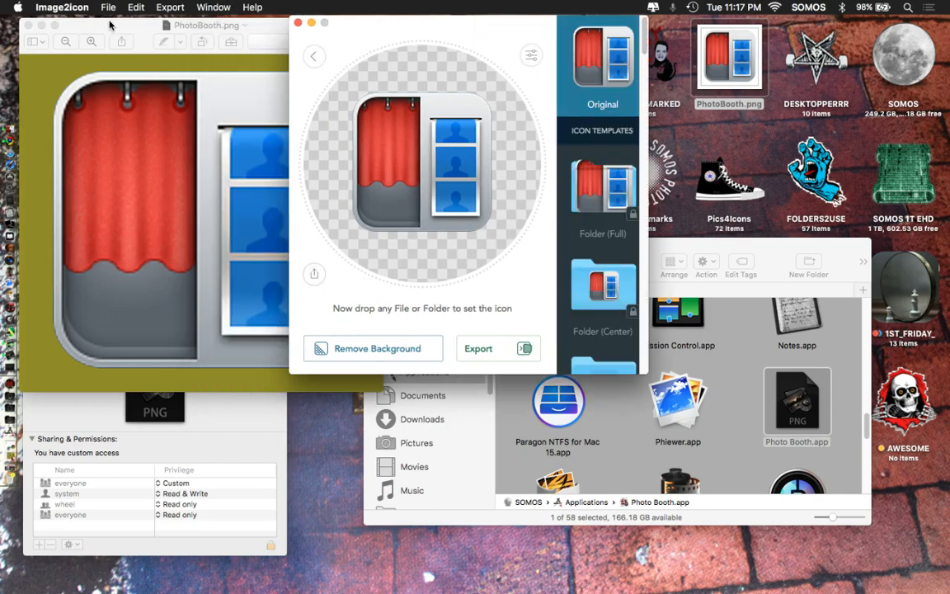
click(108, 24)
click(91, 7)
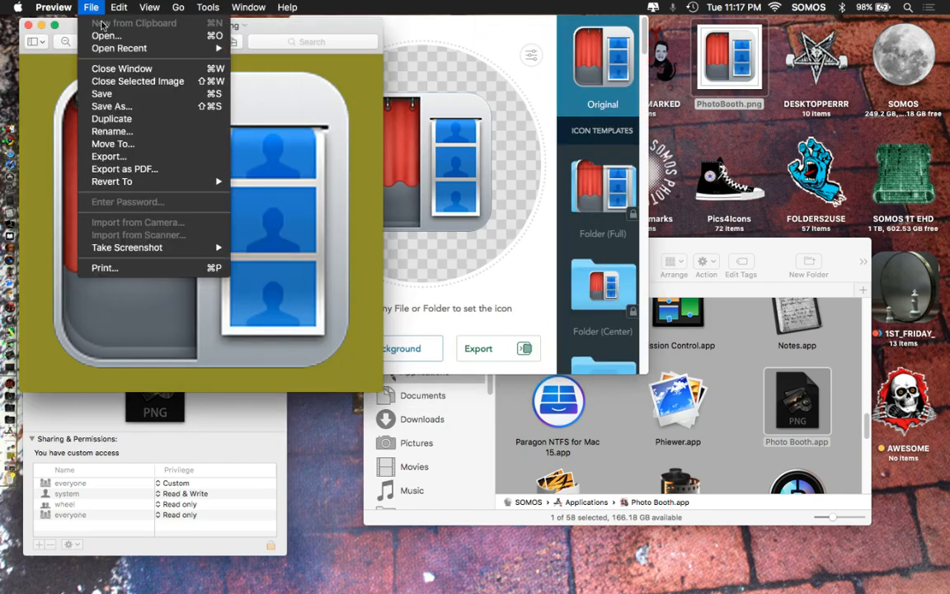
click(113, 104)
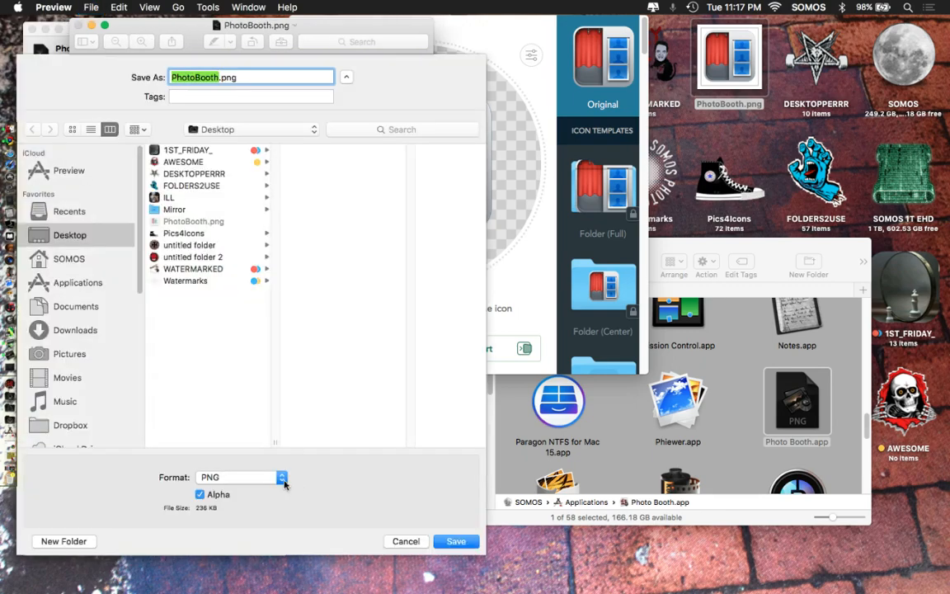
click(279, 480)
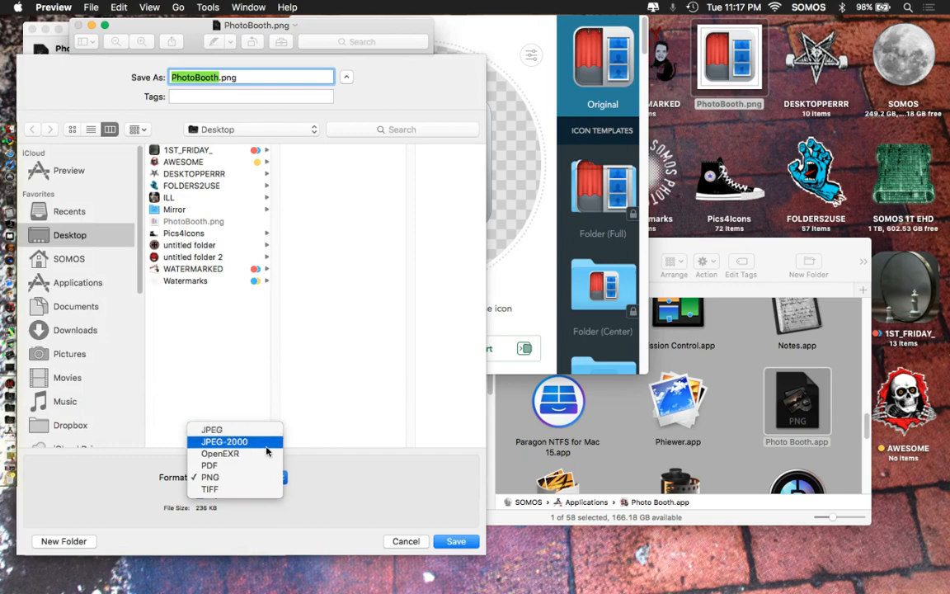
click(262, 489)
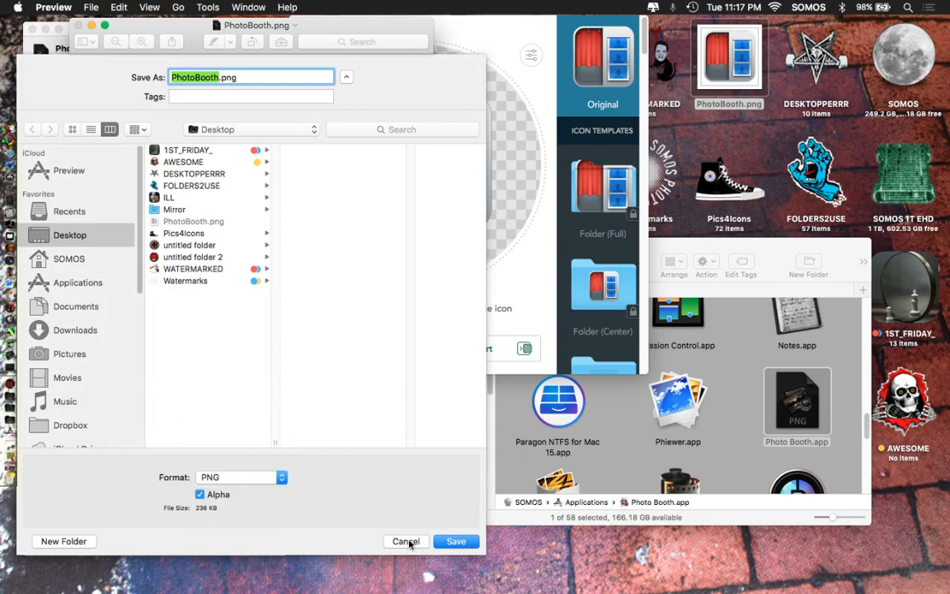
click(407, 541)
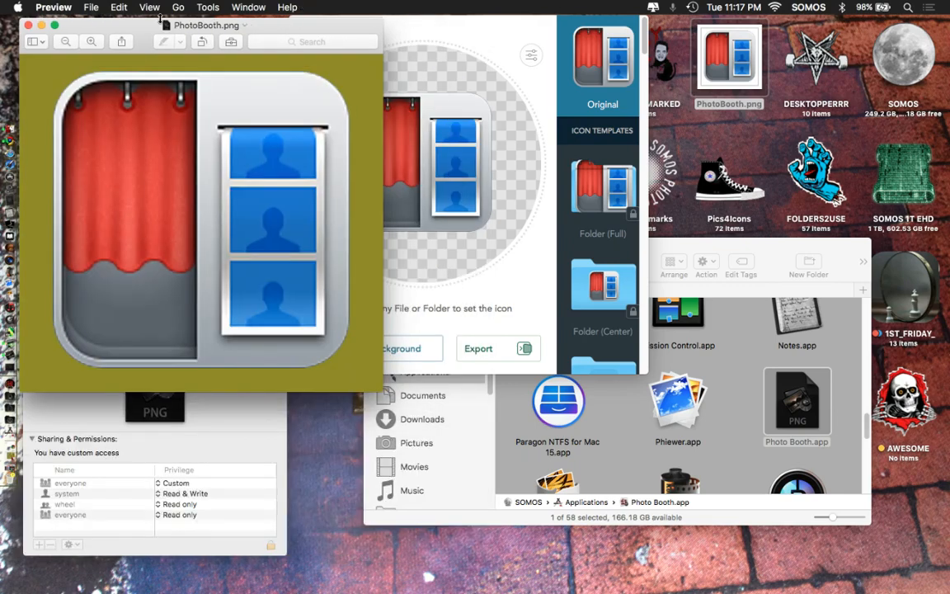
click(56, 9)
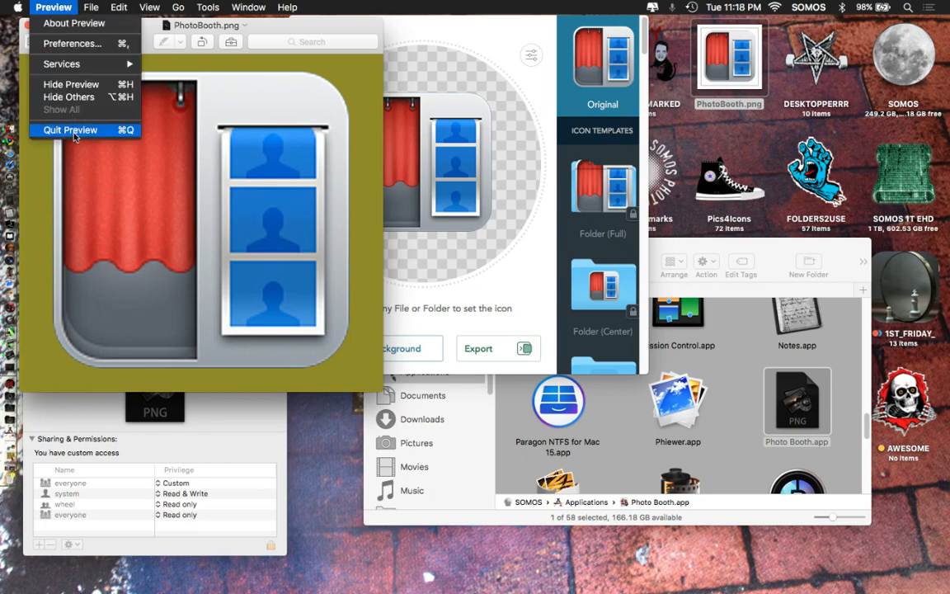
click(66, 124)
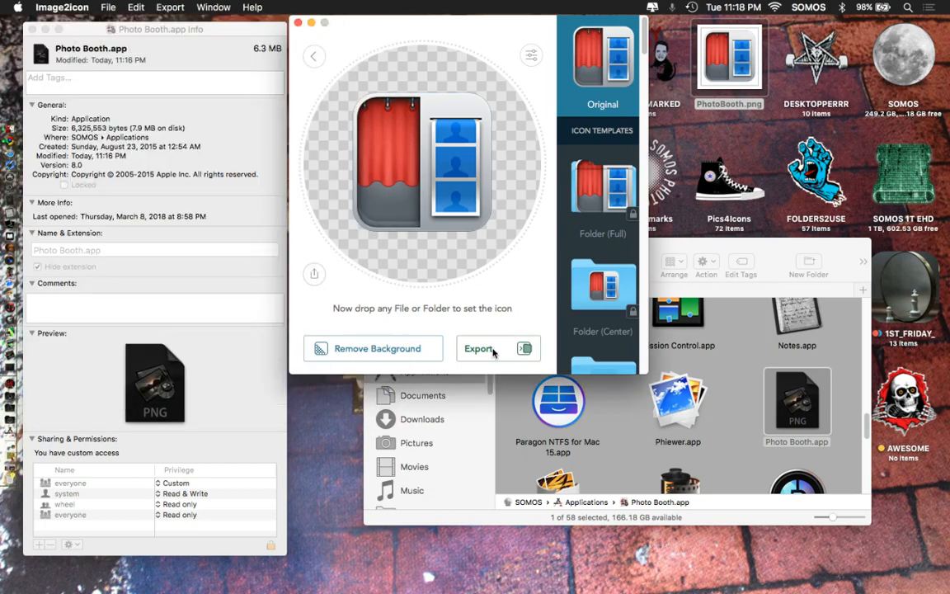
click(493, 352)
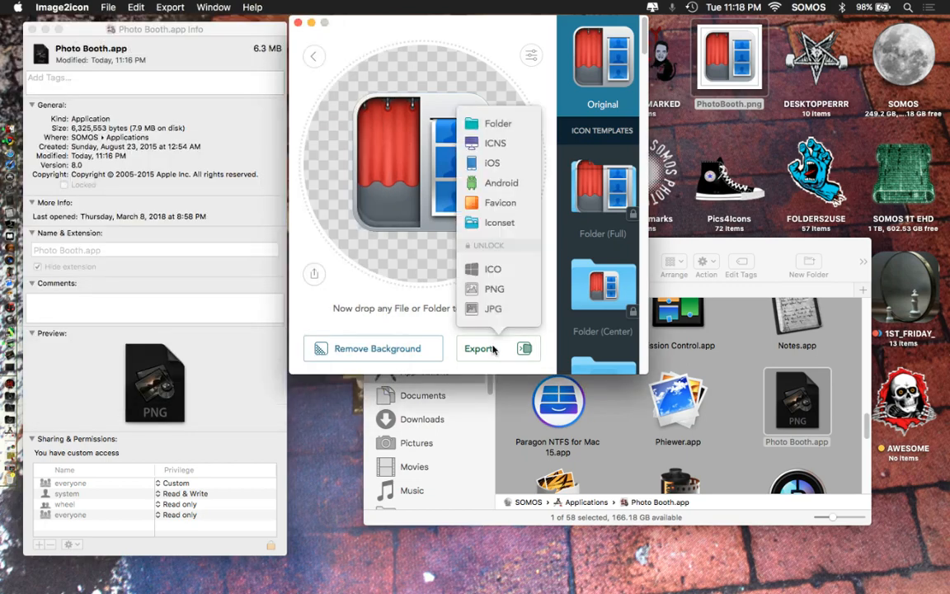
click(499, 144)
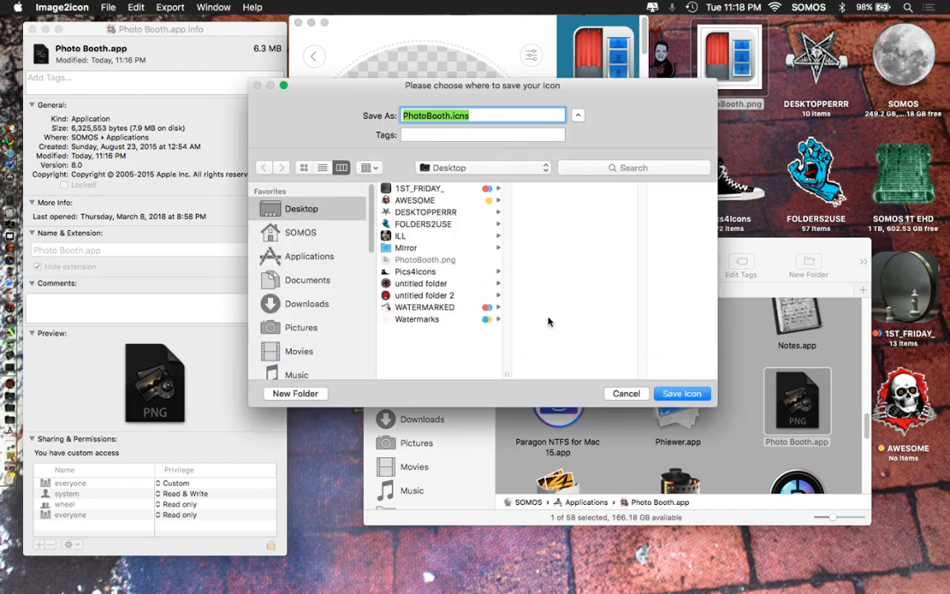
click(627, 394)
click(523, 350)
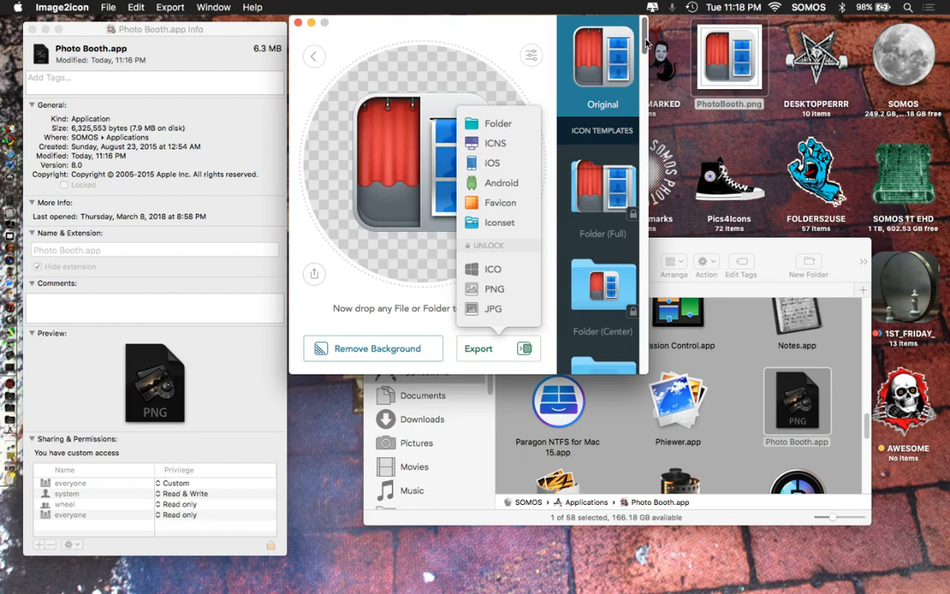
mouse_move(645, 37)
mouse_down()
mouse_move(651, 268)
mouse_move(646, 33)
mouse_up()
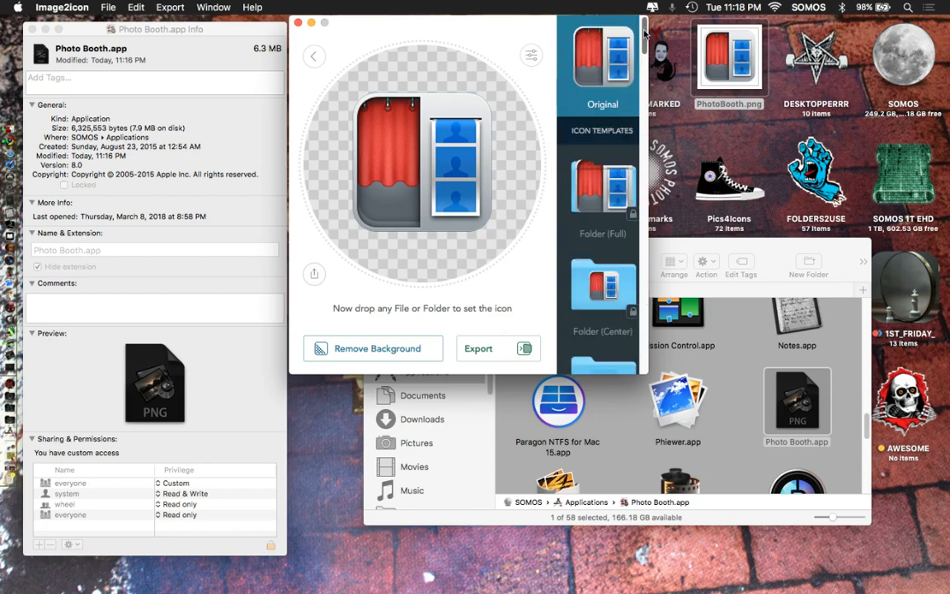
Step: Export the Photo Booth icon in ICNS format to the Desktop as PhotoBooth.icns, and quit Image2icon
click(521, 347)
click(498, 144)
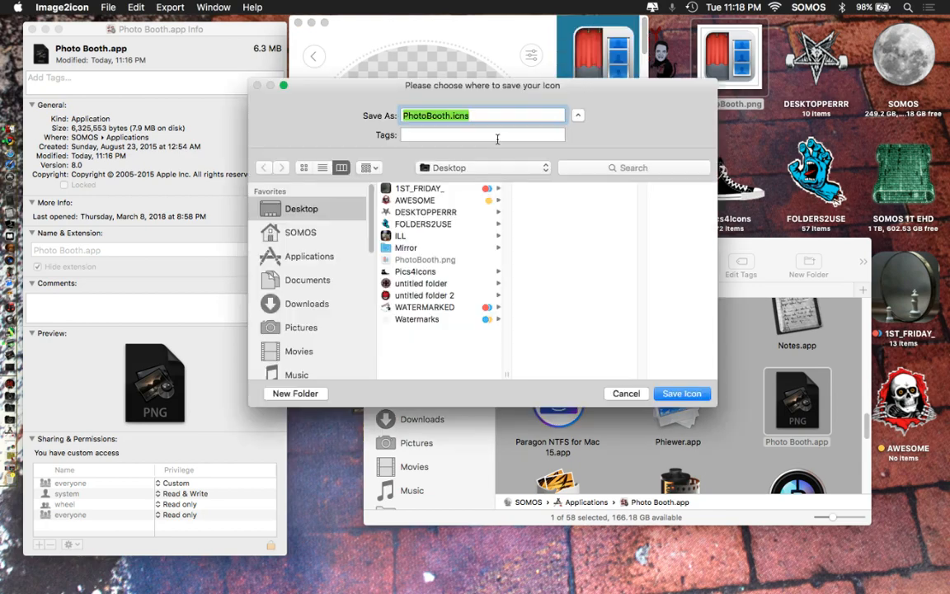
click(683, 393)
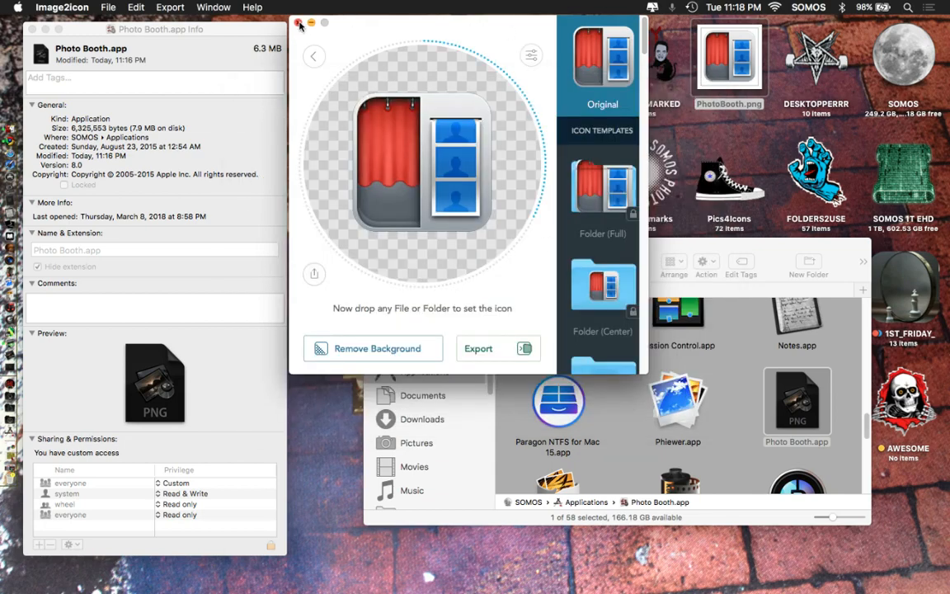
drag(367, 23, 193, 12)
key(super+q)
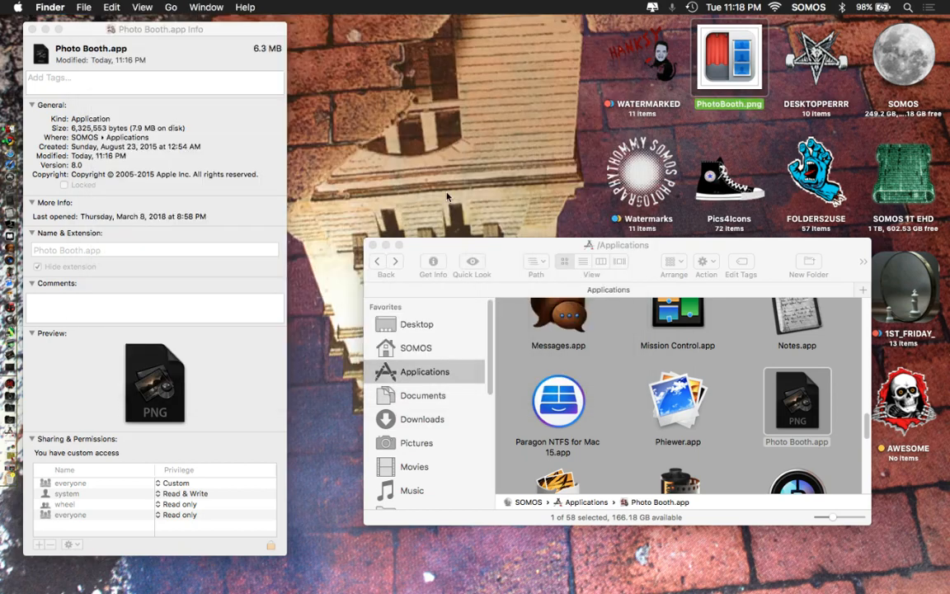
drag(427, 246, 337, 188)
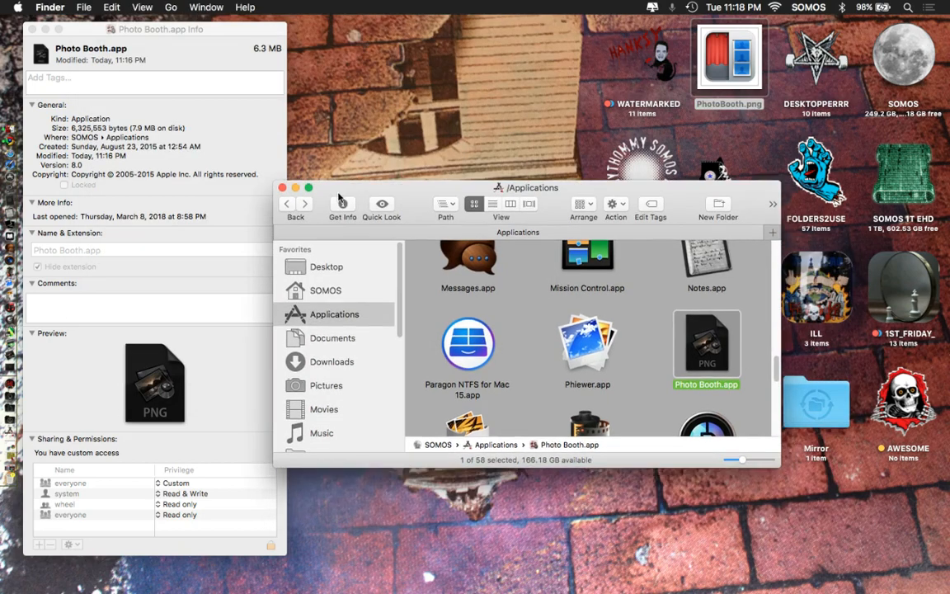
drag(573, 186, 411, 225)
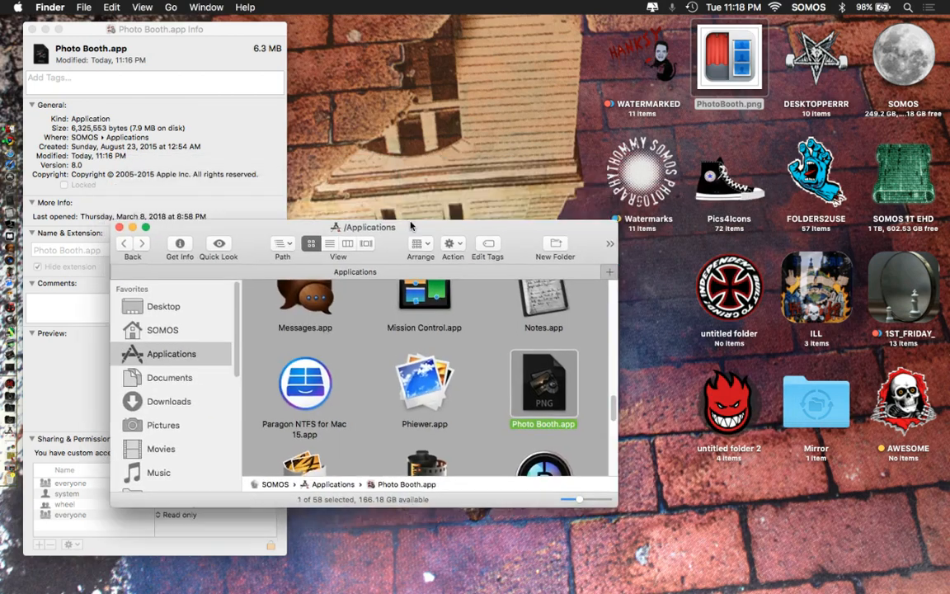
click(528, 125)
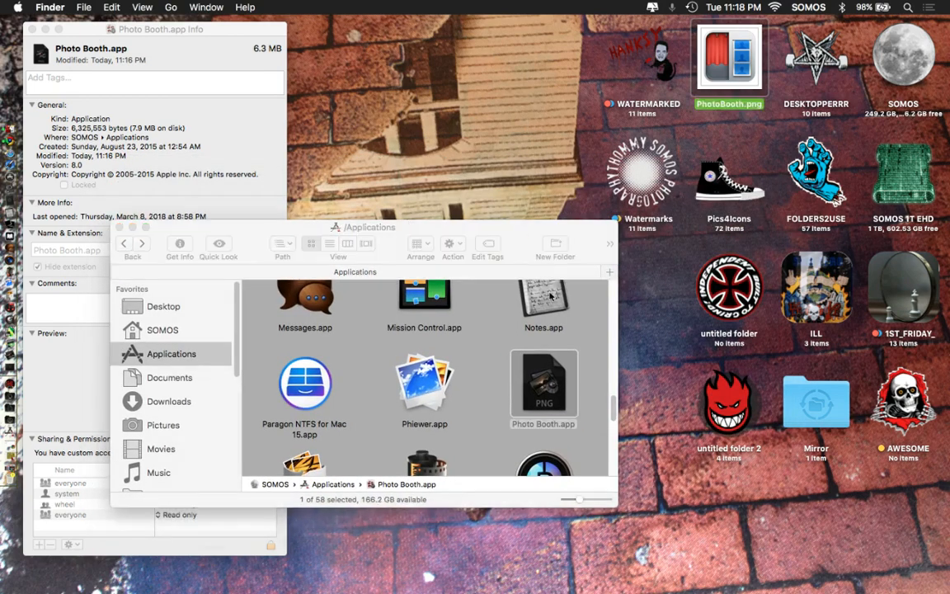
drag(522, 233, 521, 229)
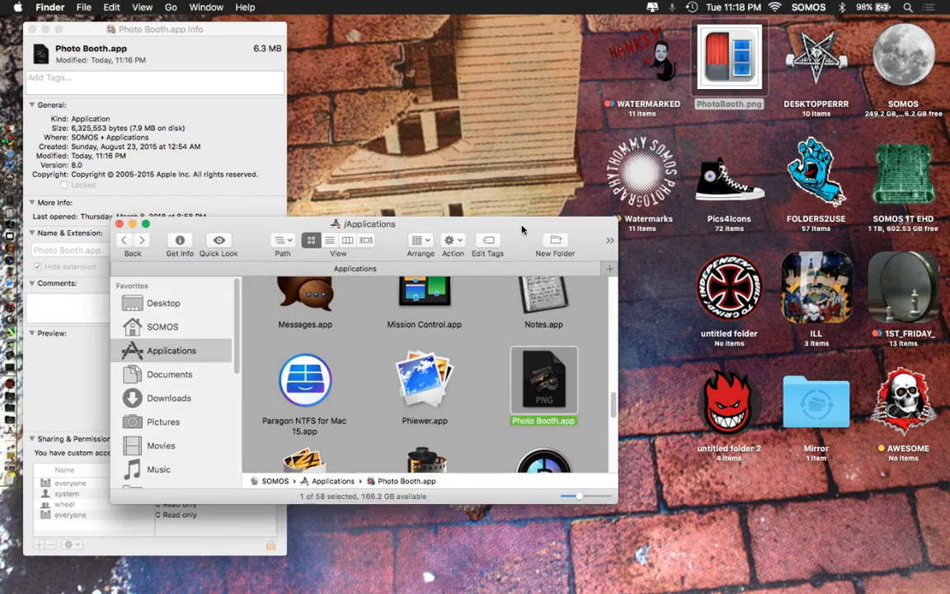
click(460, 88)
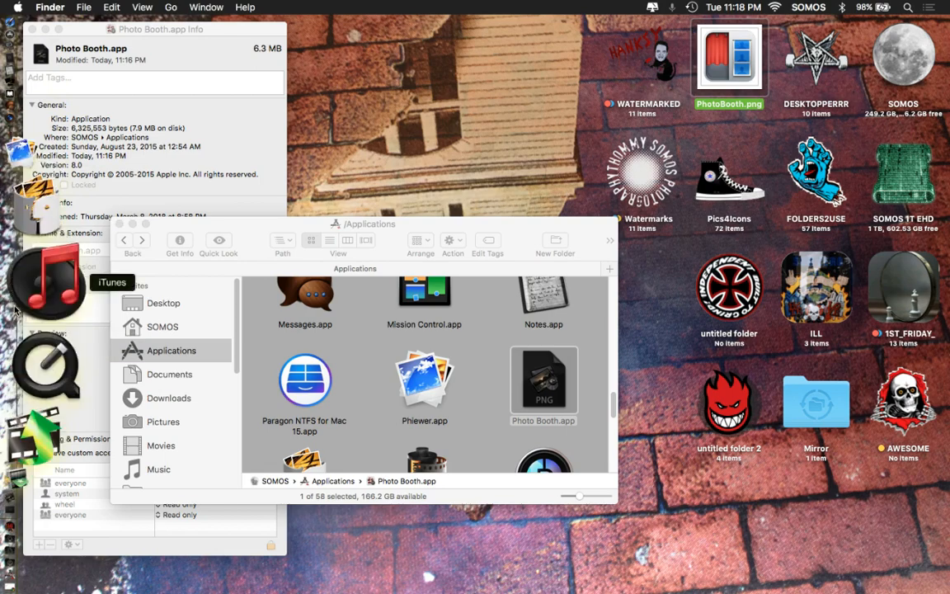
Step: Launch Image2icon, and restore Photo Booth.app's default icon in its Info window, entering the account password to authorize the change
click(18, 344)
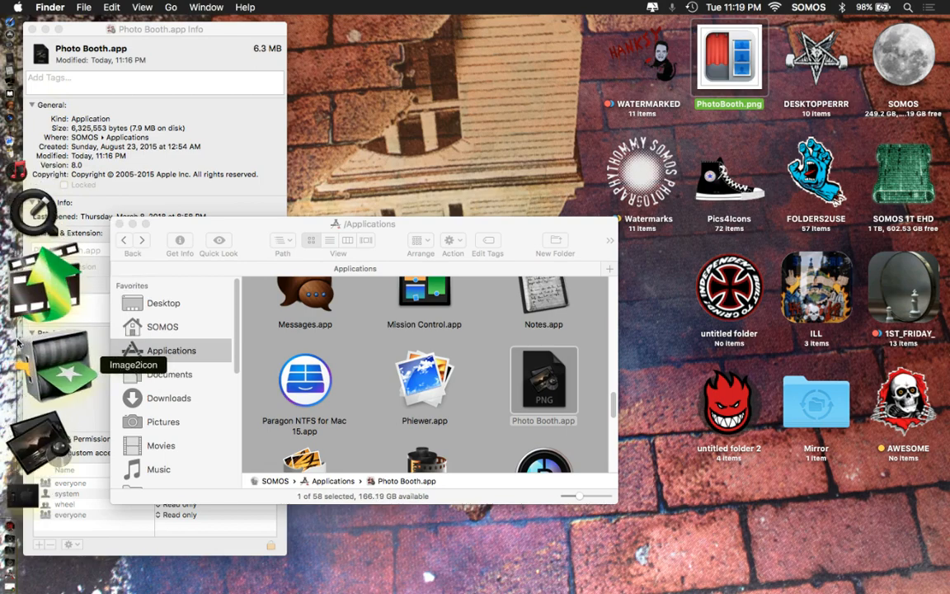
click(659, 373)
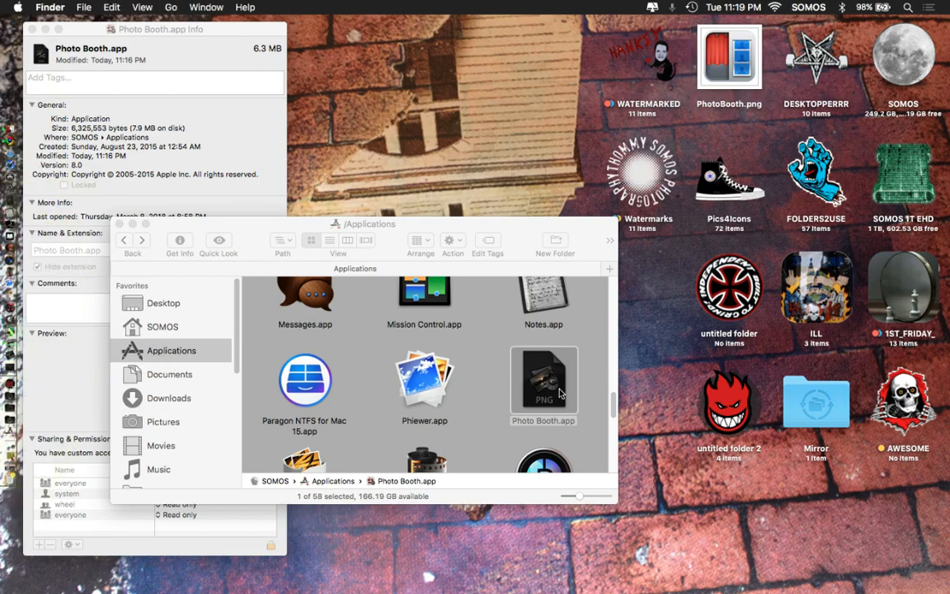
click(37, 60)
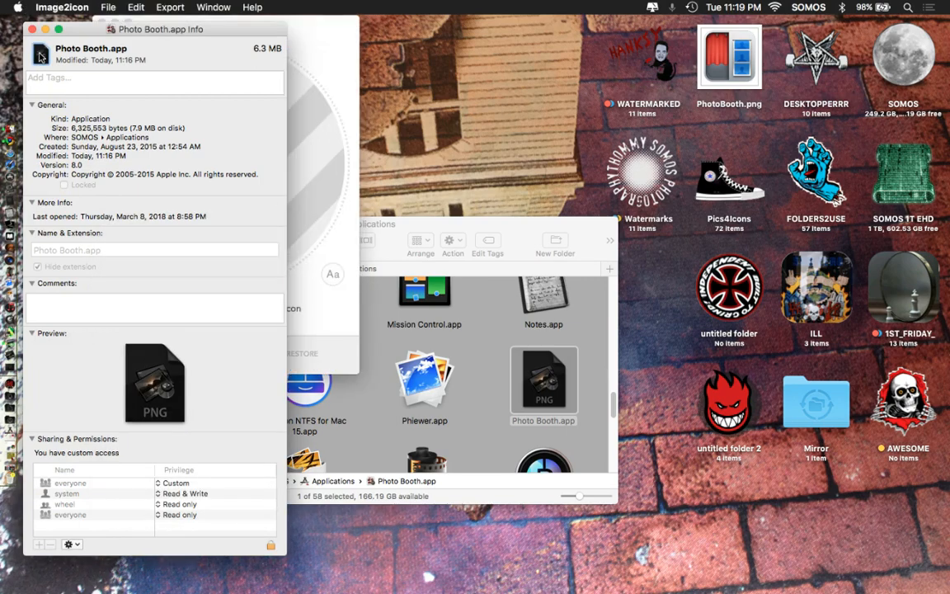
key(super+v)
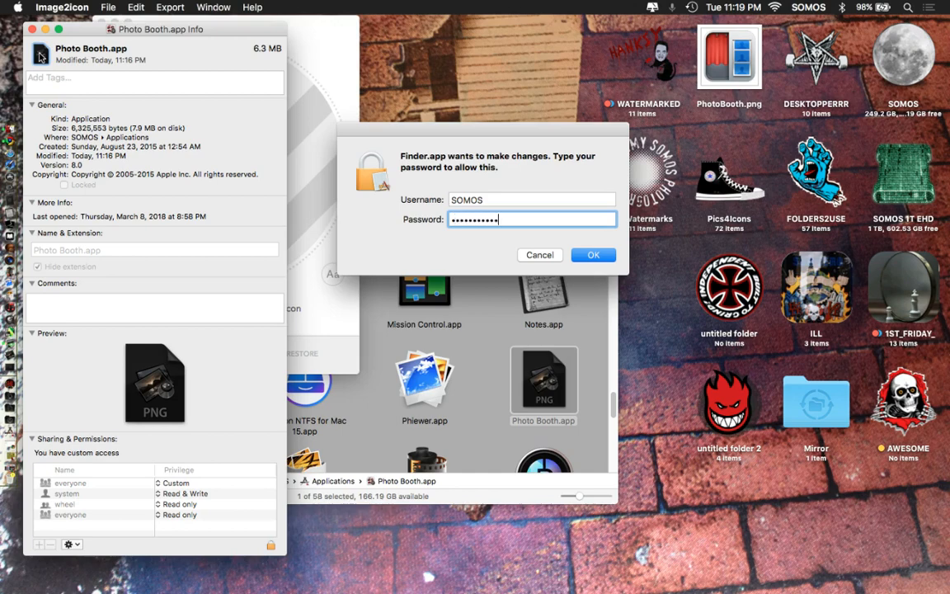
key(Return)
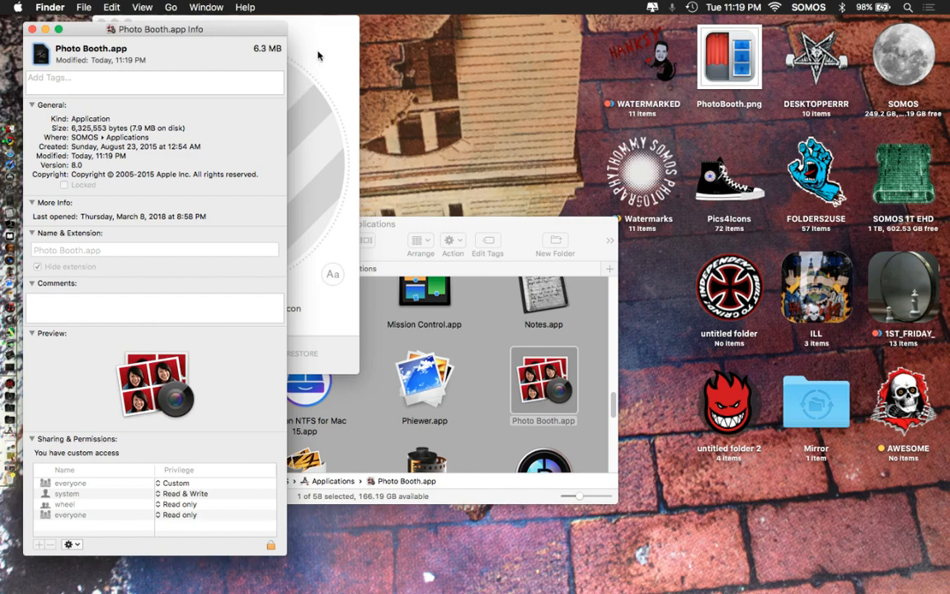
Step: Load PhotoBooth.png from the desktop into Image2icon, export it in ICNS format to the Desktop as PhotoBooth.icns, and quit Image2icon
click(318, 56)
drag(730, 58, 225, 184)
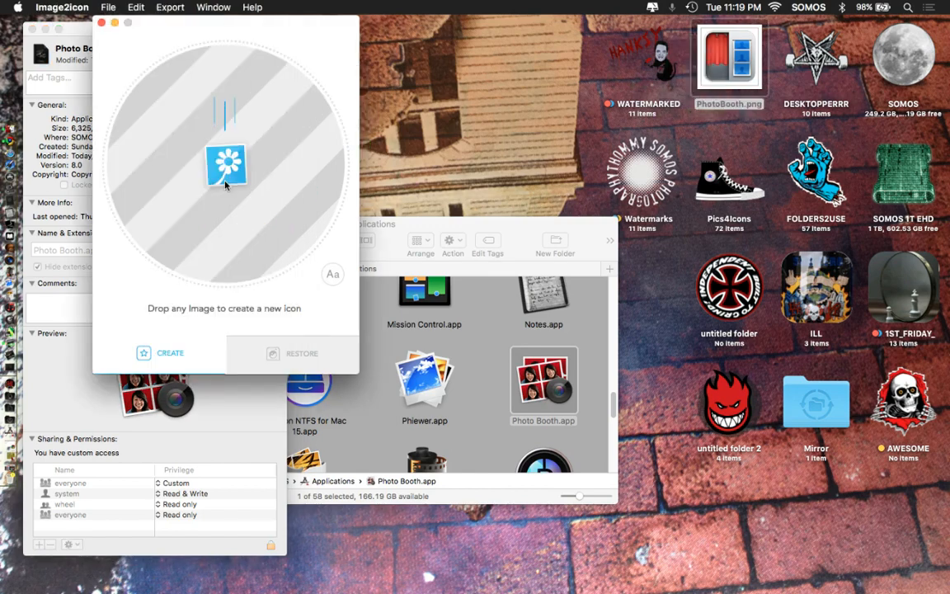
click(305, 344)
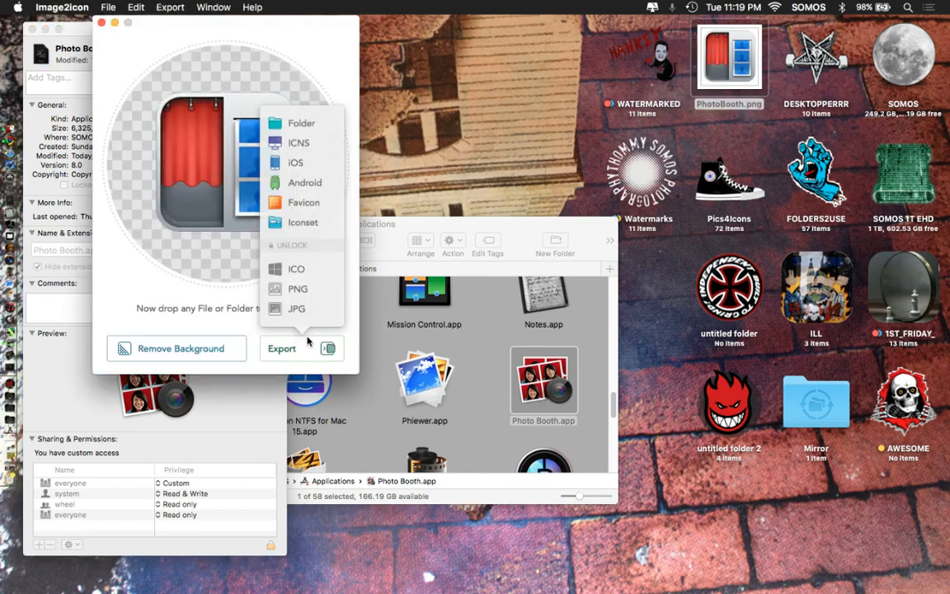
click(307, 142)
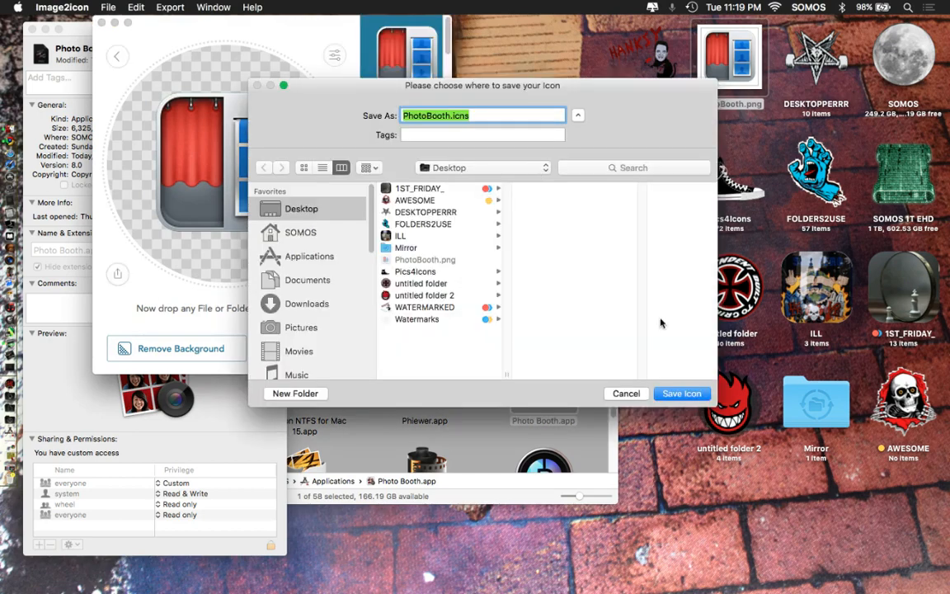
click(685, 395)
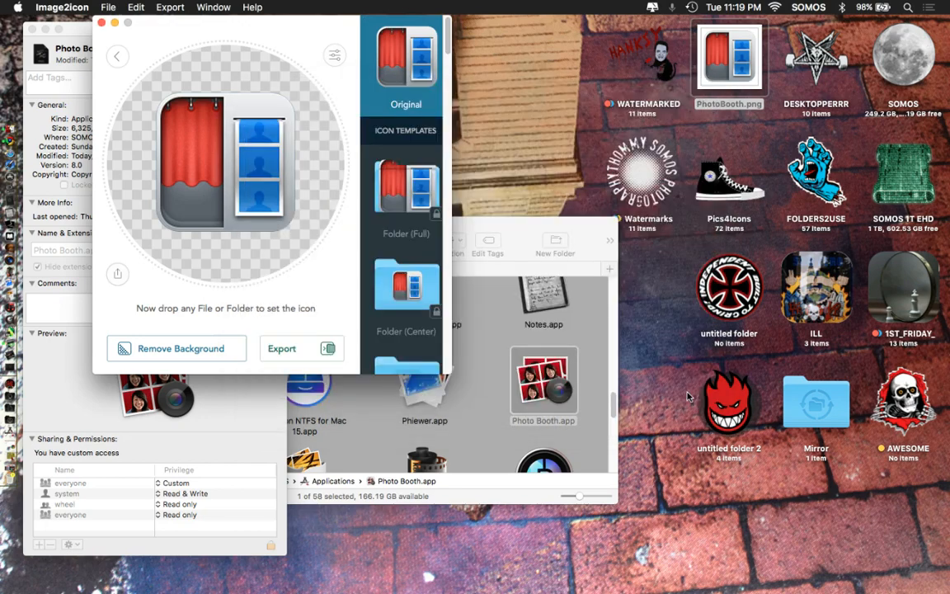
click(670, 339)
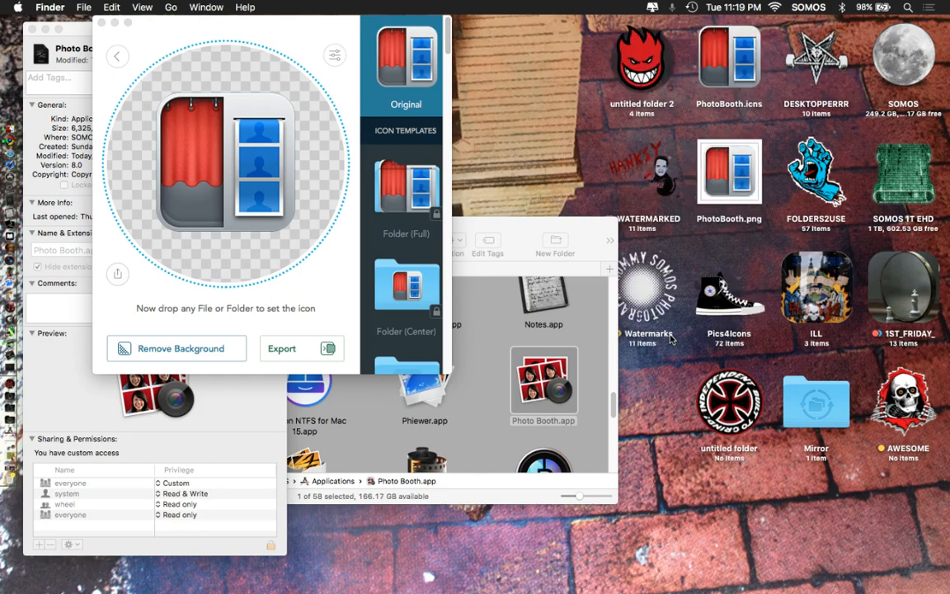
click(161, 31)
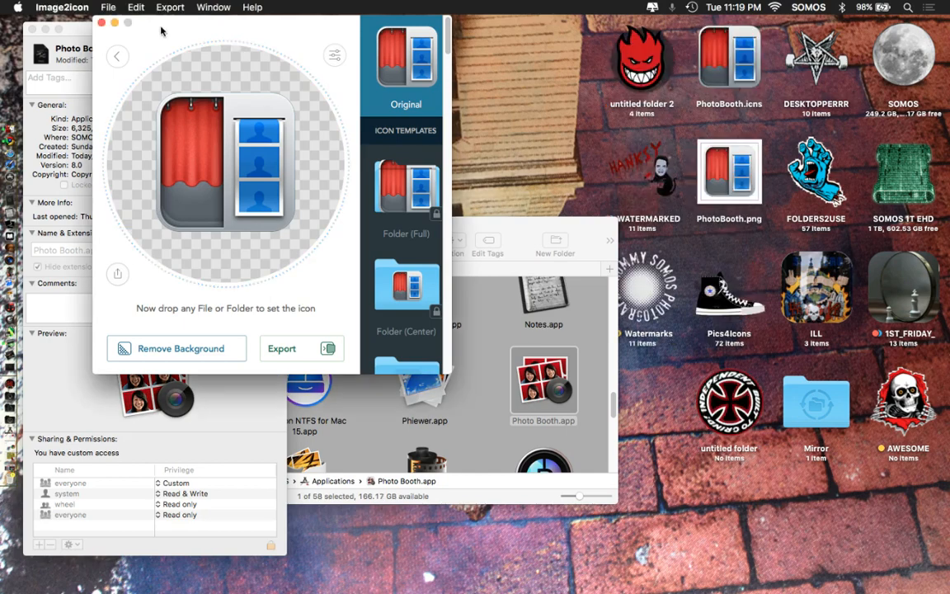
key(super+q)
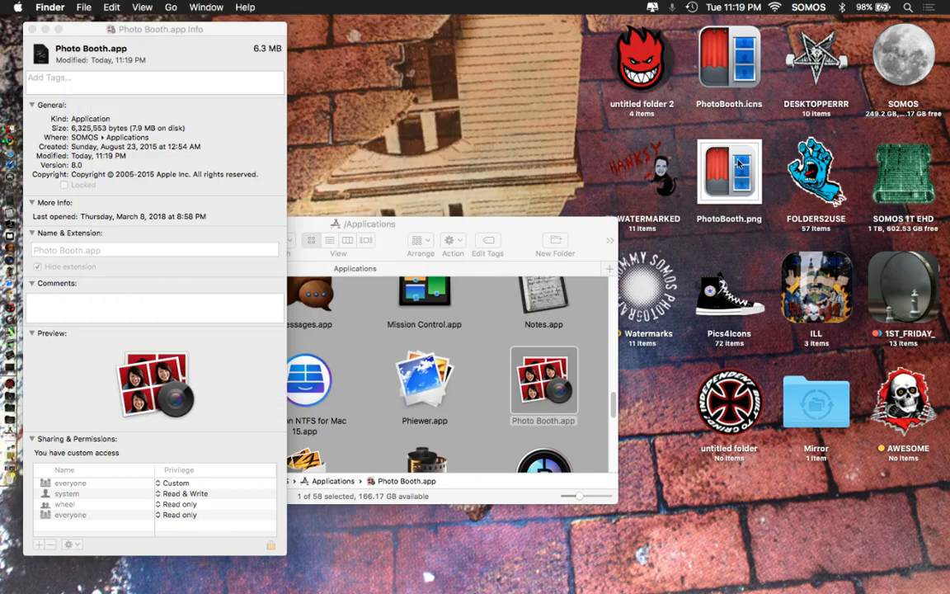
Step: Assign PhotoBooth.icns from the desktop as Photo Booth.app's icon in its Info window, and enter the account password to authorize the change
drag(733, 78, 41, 56)
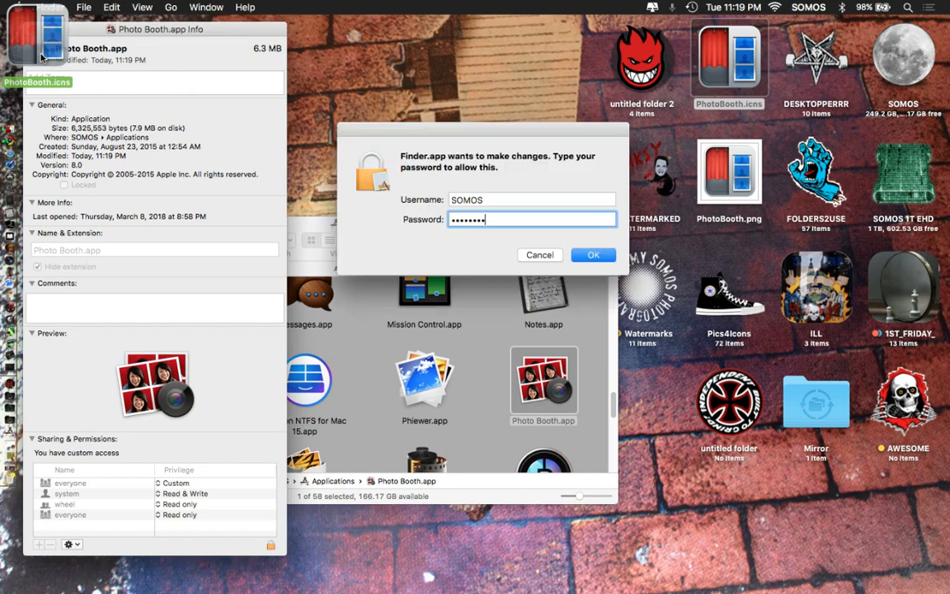
key(Return)
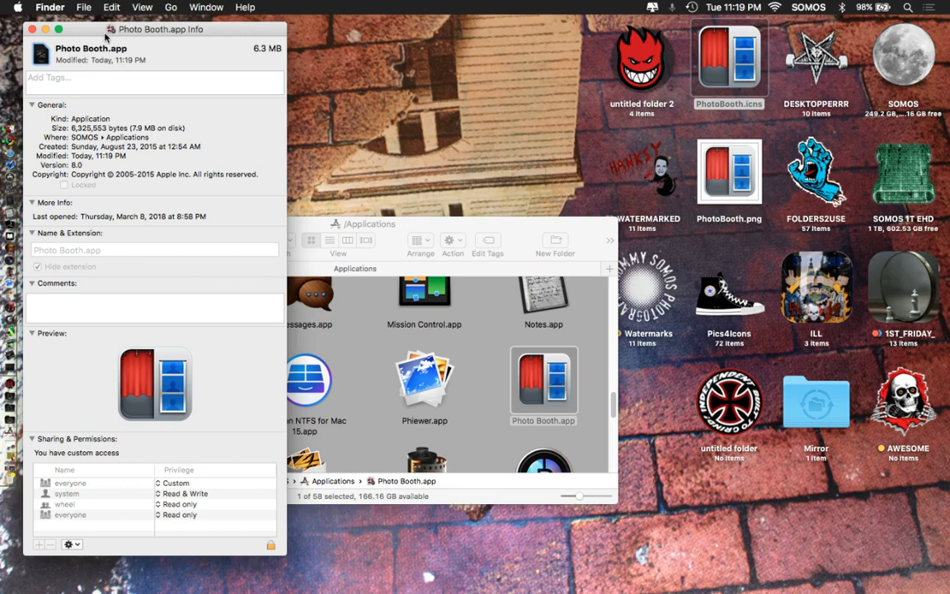
drag(91, 29, 224, 29)
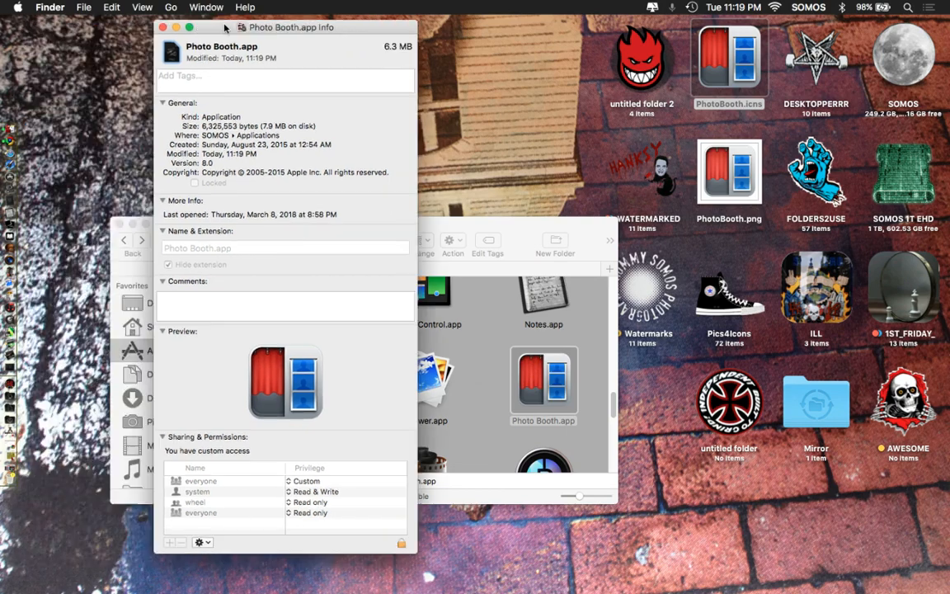
Step: Open Photo Booth.app from the Applications folder and close it, and close the Info and Applications windows
click(533, 381)
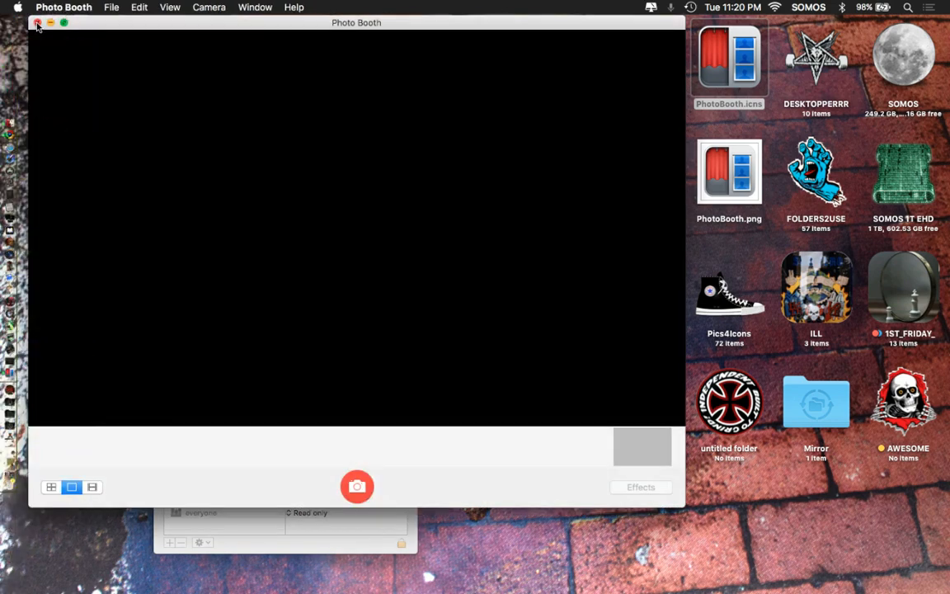
click(37, 23)
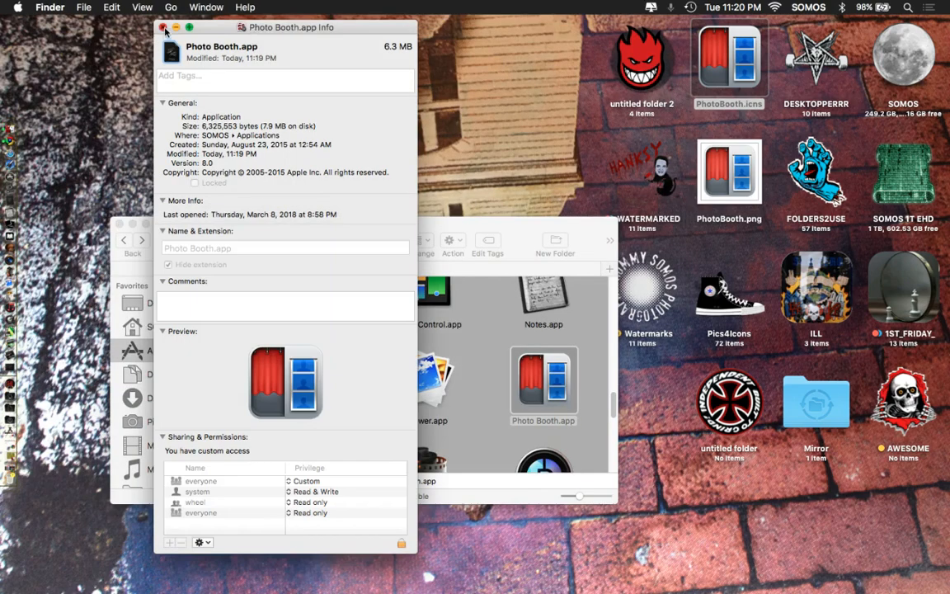
click(163, 29)
drag(253, 226, 300, 103)
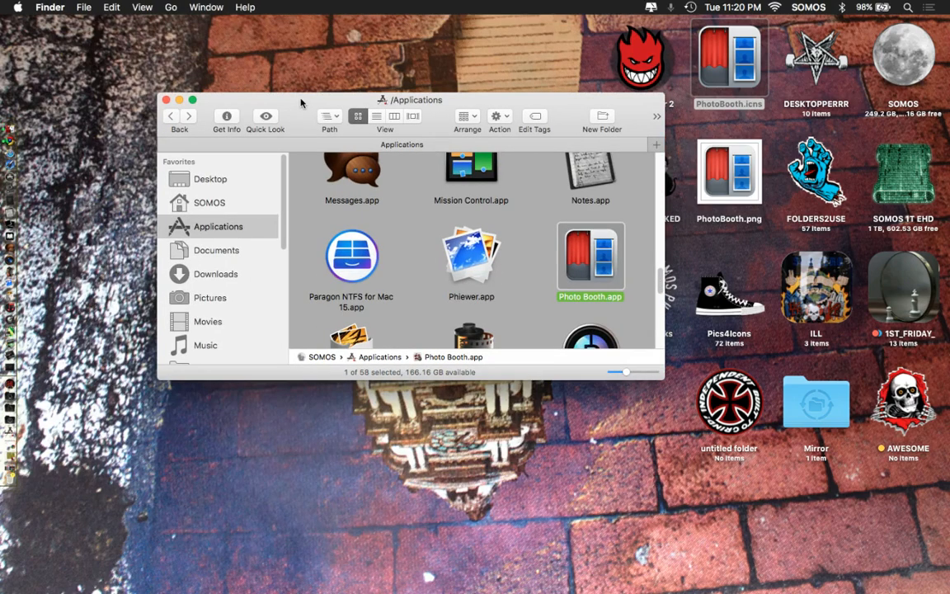
click(165, 100)
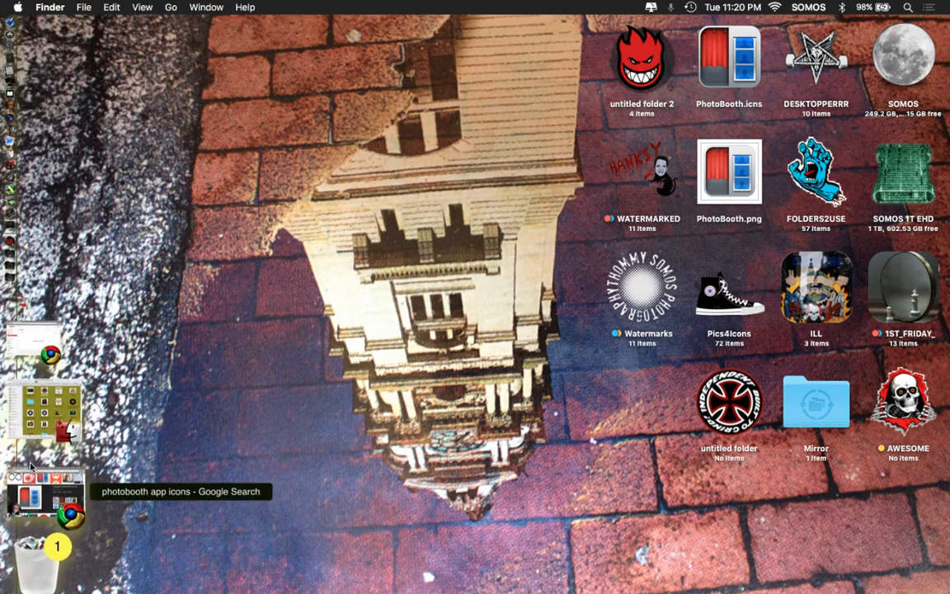
Step: Switch to Chrome's minimized Google image search for photobooth app icons and view the beginning of the results
click(31, 471)
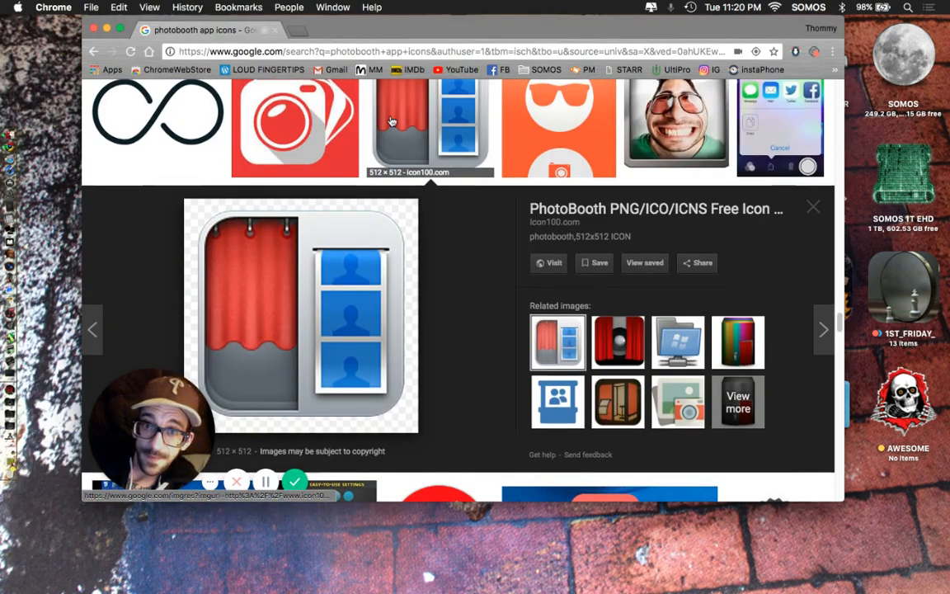
scroll(393, 121, up, 10)
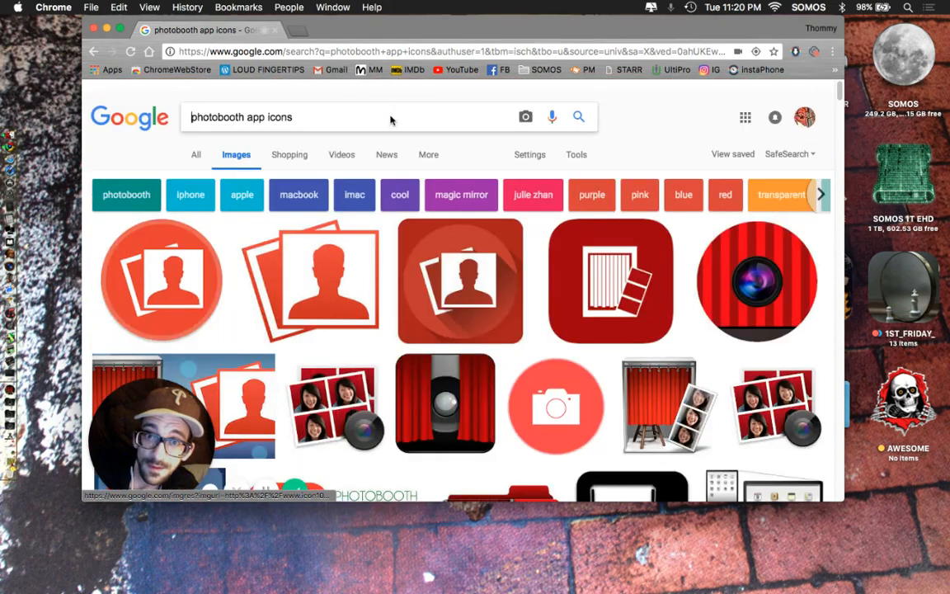